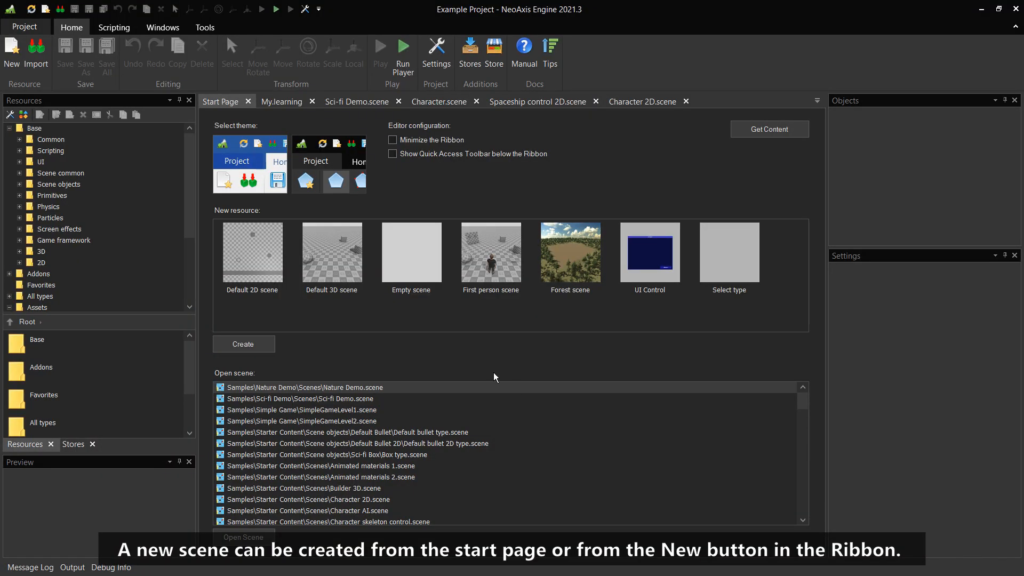
Create a new scene from the First person scene template on the start page
{"action": "left_click", "coordinate": [412, 267]}
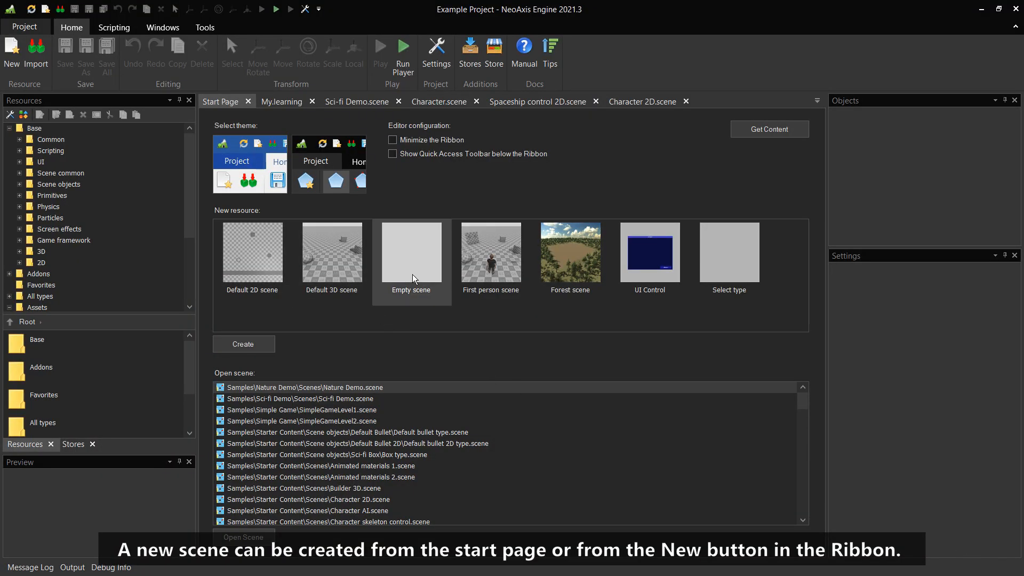
{"action": "left_click", "coordinate": [487, 278]}
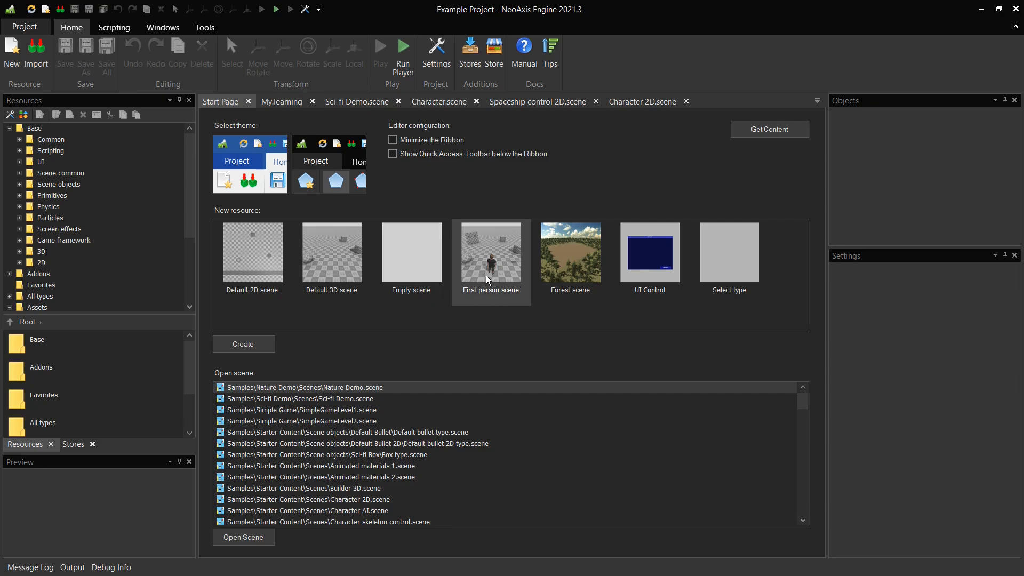
{"action": "left_click", "coordinate": [259, 349]}
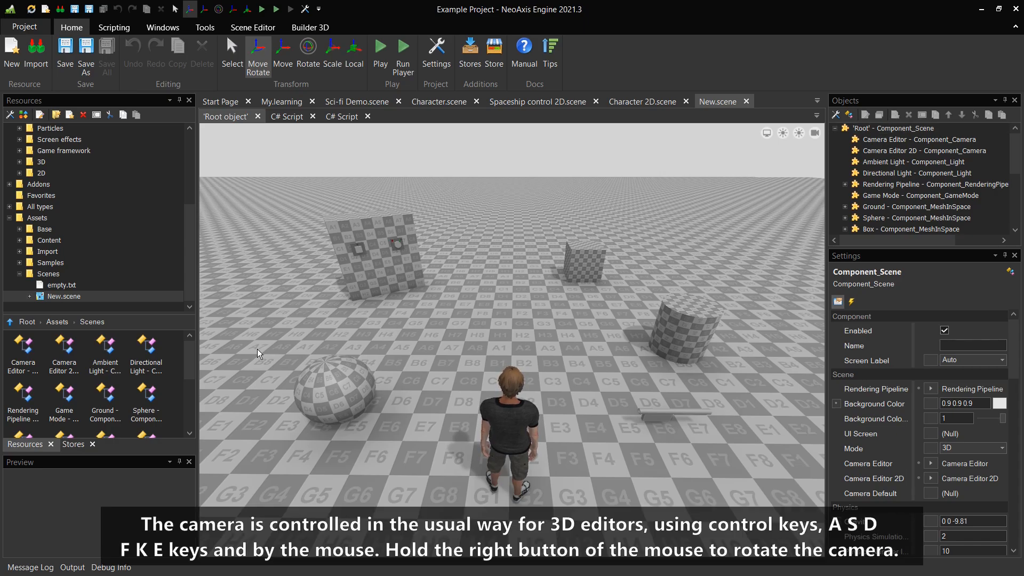
Fly the camera around the scene to inspect it
{"action": "key", "text": "a"}
{"action": "key", "text": "d"}
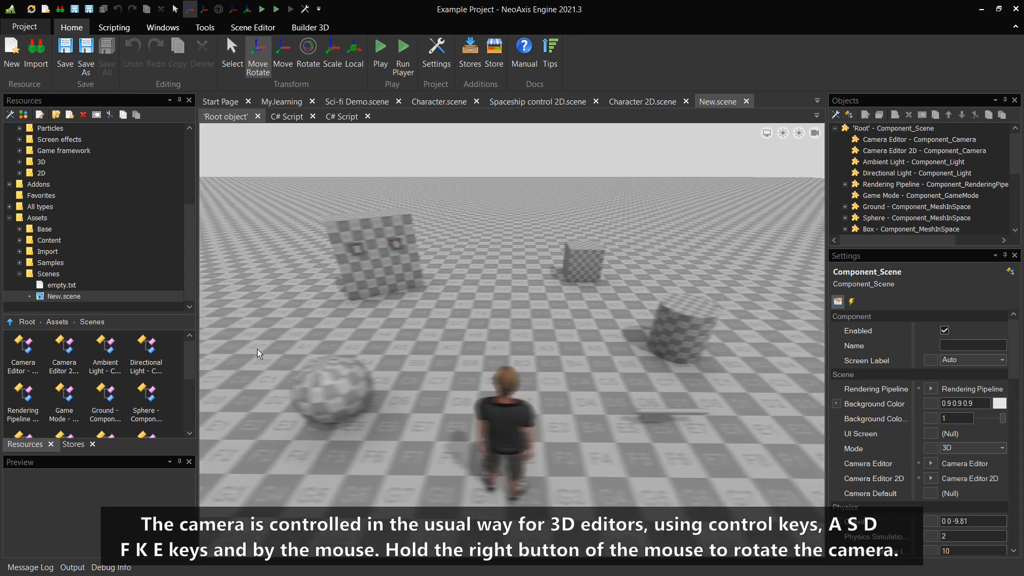
{"action": "key", "text": "a"}
{"action": "key", "text": "s"}
{"action": "key", "text": "w"}
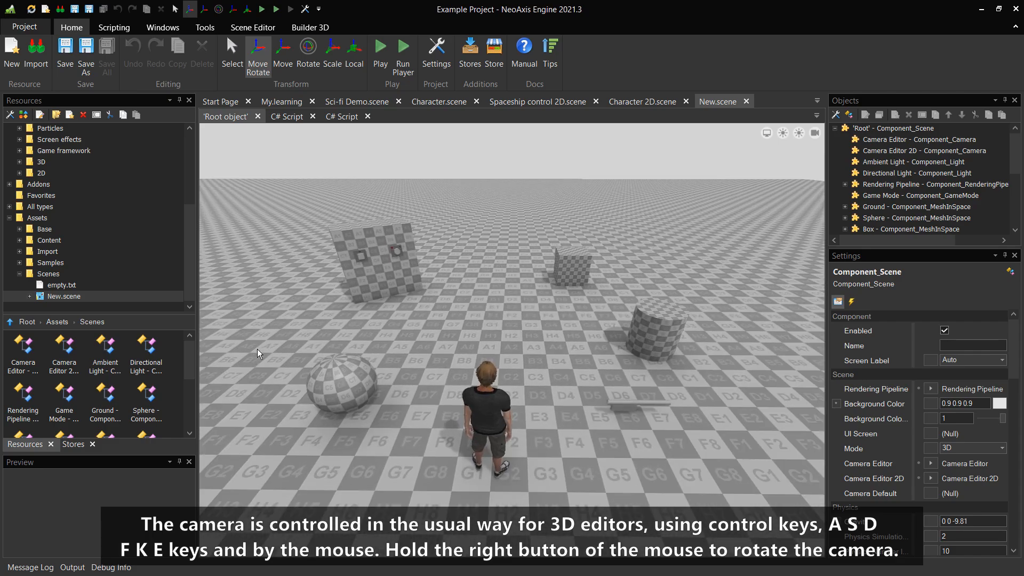
{"action": "right_click_drag", "start_coordinate": [257, 349], "coordinate": [254, 351]}
{"action": "key", "text": "d"}
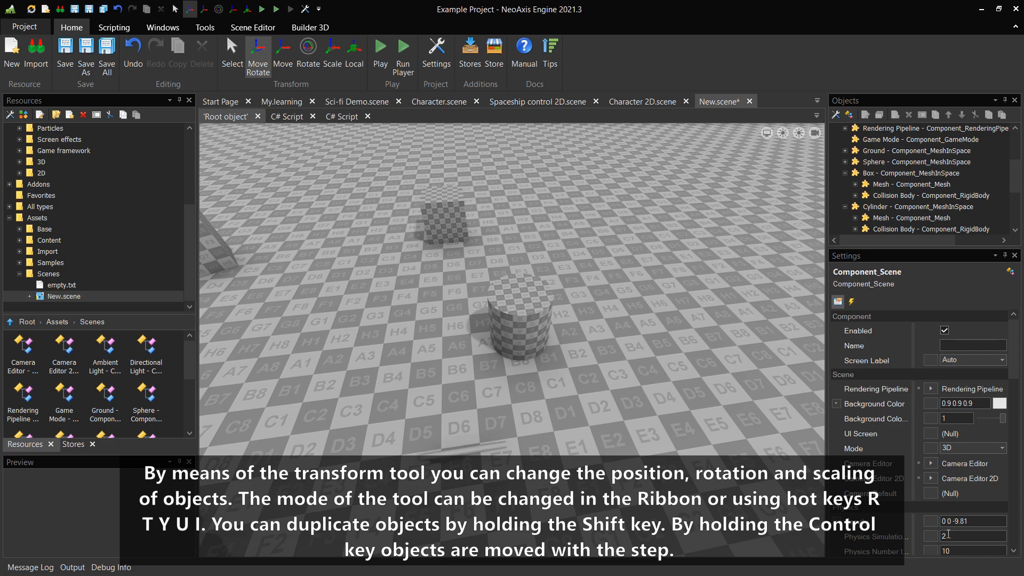
Select the cylinder and reposition it slightly with the Move Rotate gizmo
{"action": "left_click", "coordinate": [528, 331]}
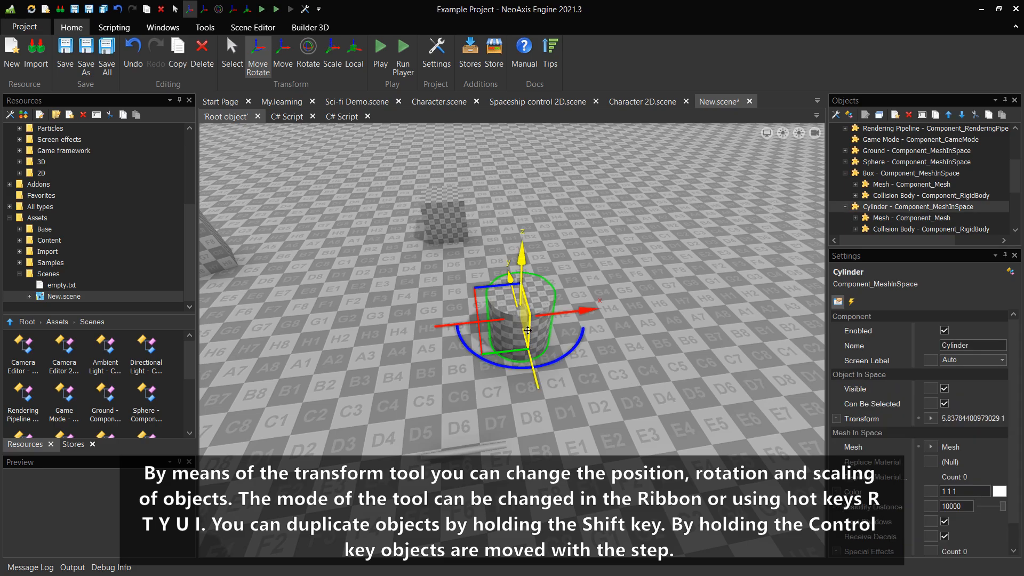
{"action": "left_click_drag", "start_coordinate": [576, 313], "coordinate": [601, 321]}
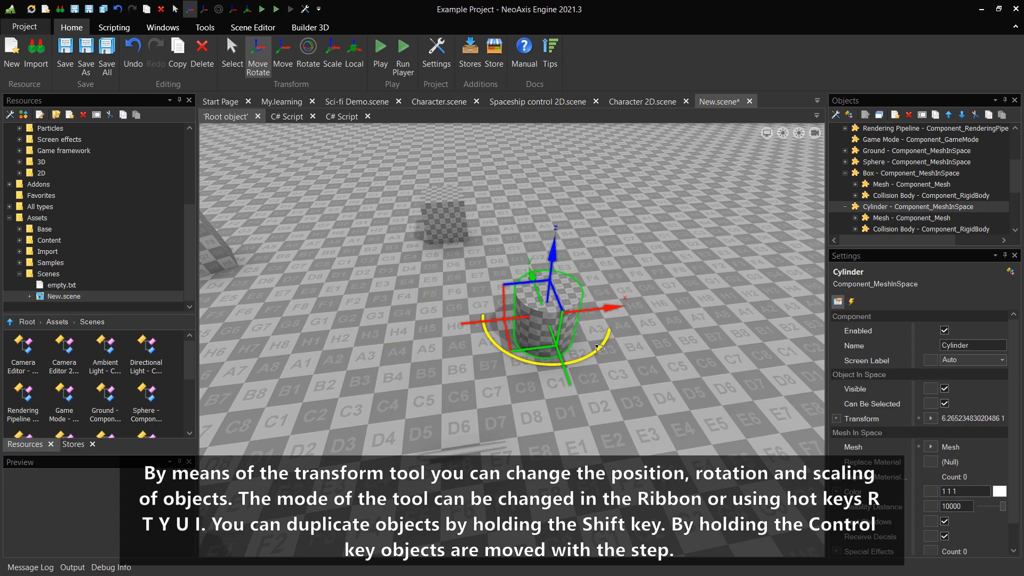
{"action": "mouse_move", "coordinate": [573, 361]}
{"action": "left_mouse_down"}
{"action": "mouse_move", "coordinate": [566, 379]}
{"action": "mouse_move", "coordinate": [557, 356]}
{"action": "mouse_move", "coordinate": [570, 370]}
{"action": "left_mouse_up"}
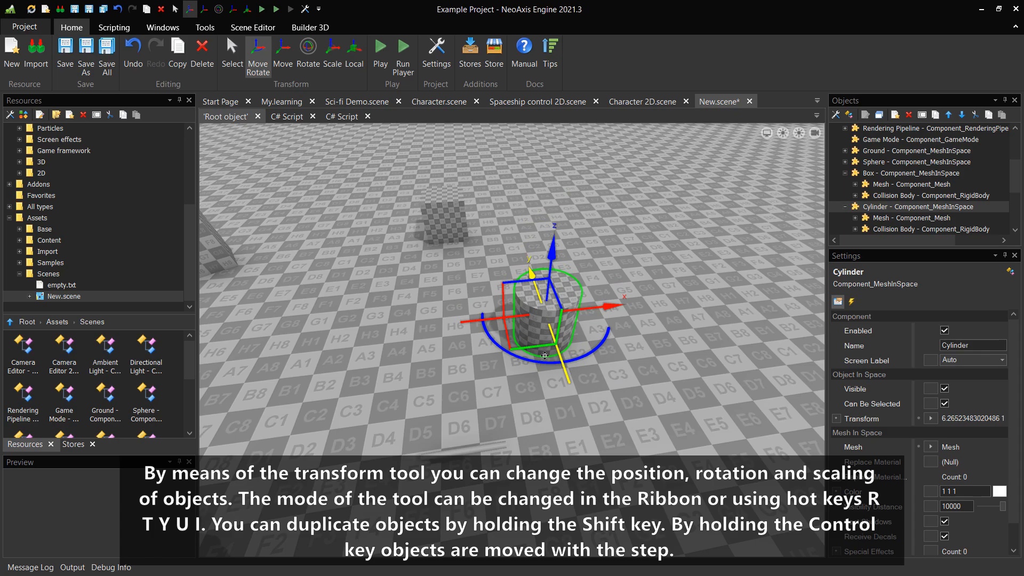
Switch to Rotate mode and tilt the cylinder around two of its axes
{"action": "left_click", "coordinate": [309, 53]}
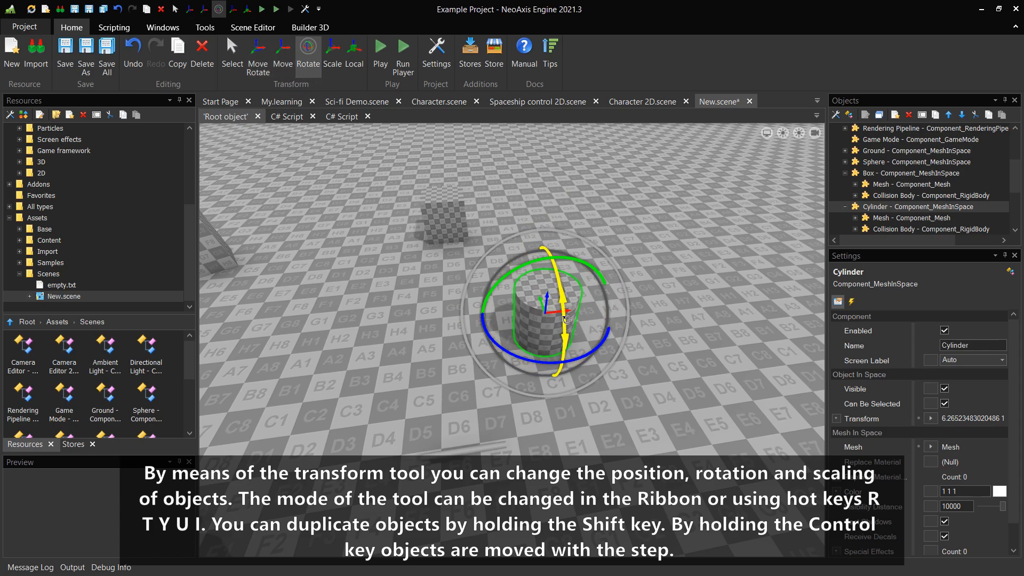
{"action": "left_click_drag", "start_coordinate": [567, 321], "coordinate": [536, 199]}
{"action": "left_click_drag", "start_coordinate": [503, 277], "coordinate": [564, 261]}
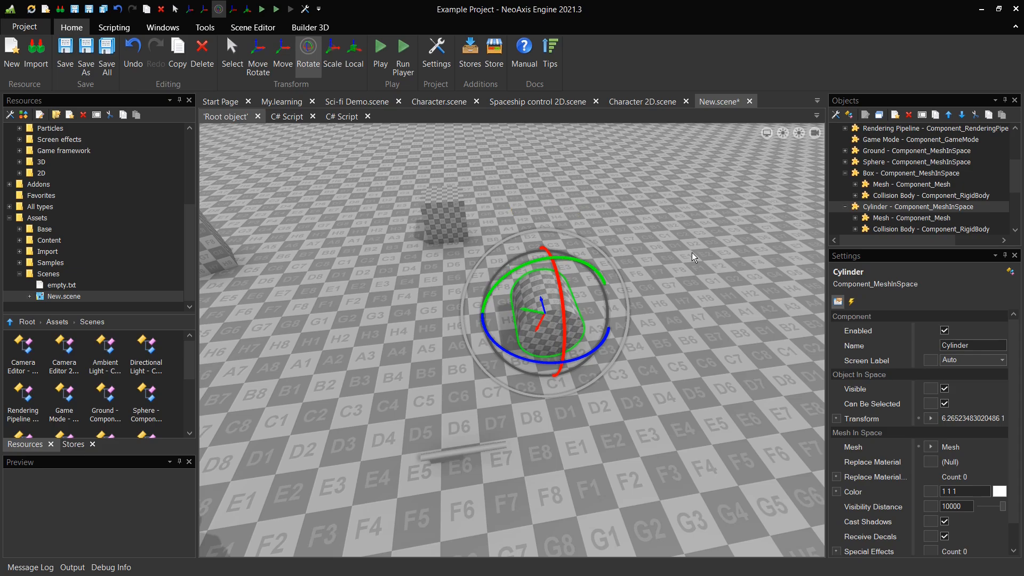
Switch to Scale mode and shrink the cylinder along its axes
{"action": "left_click", "coordinate": [328, 72]}
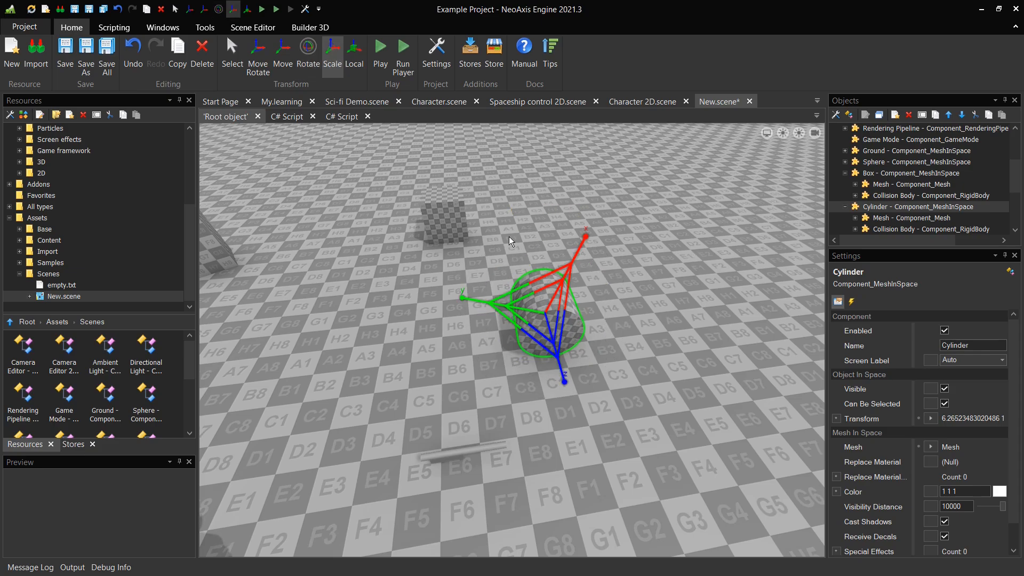
{"action": "left_click_drag", "start_coordinate": [543, 310], "coordinate": [539, 283]}
{"action": "left_click_drag", "start_coordinate": [565, 377], "coordinate": [541, 308]}
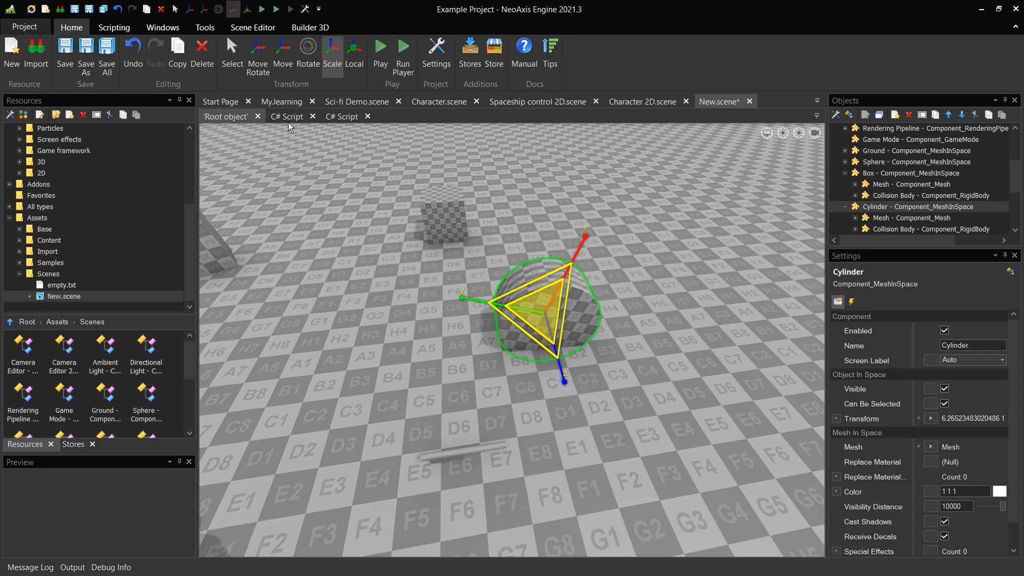
Return to Move Rotate mode and duplicate the cylinder about 2.89 units to the left
{"action": "left_click", "coordinate": [258, 56]}
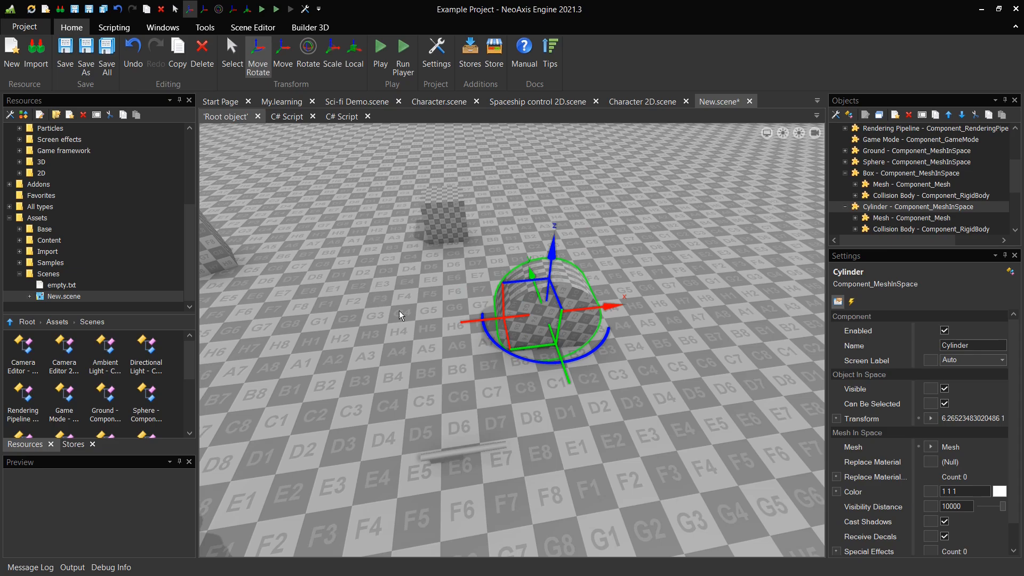
{"action": "left_click_drag", "start_coordinate": [476, 322], "coordinate": [297, 327], "text": "shift"}
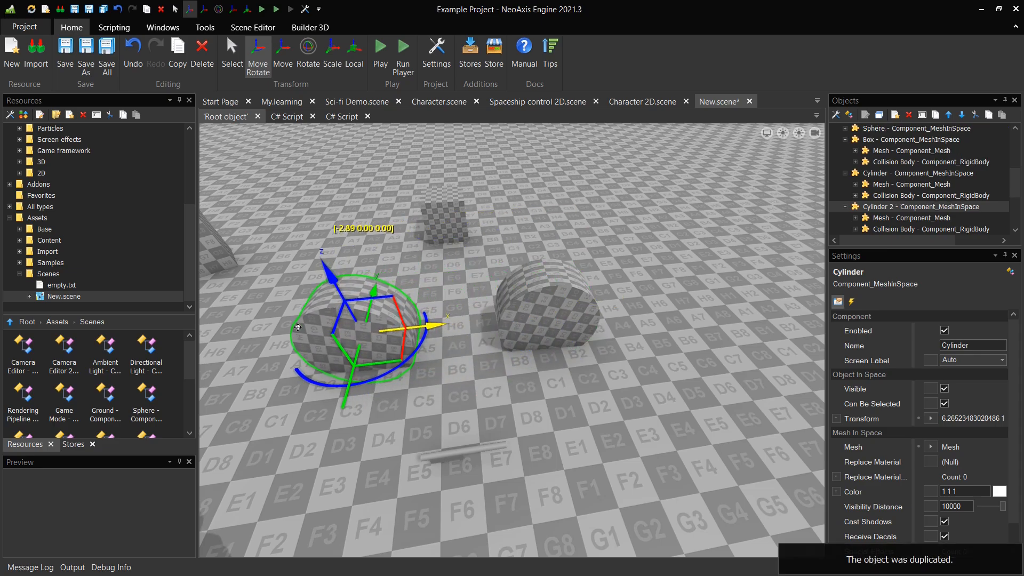
Duplicate the original cylinder again about 3 units to the right, then clear the selection
{"action": "left_click", "coordinate": [549, 335]}
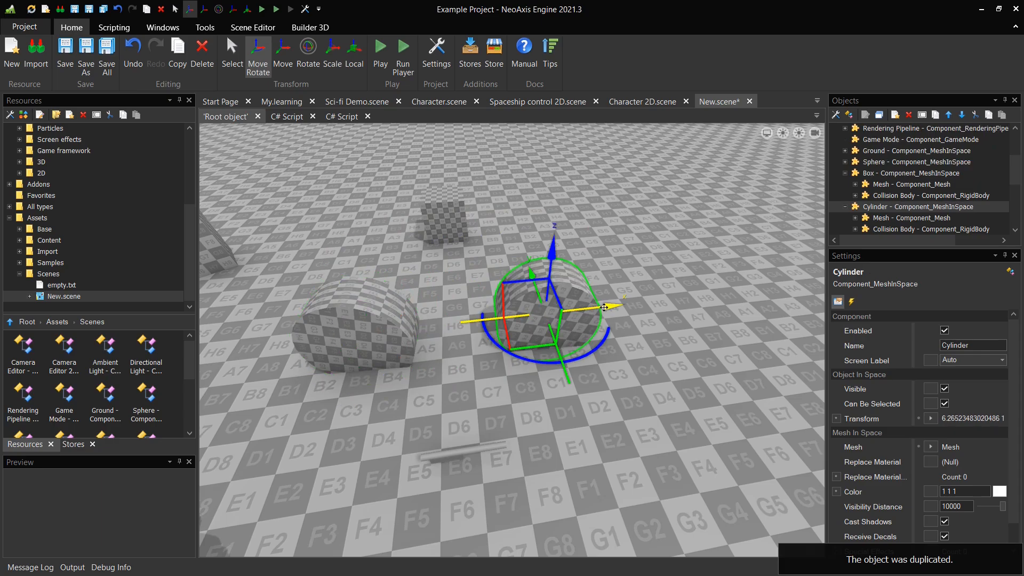
{"action": "left_click_drag", "start_coordinate": [613, 307], "coordinate": [764, 295], "text": "shift"}
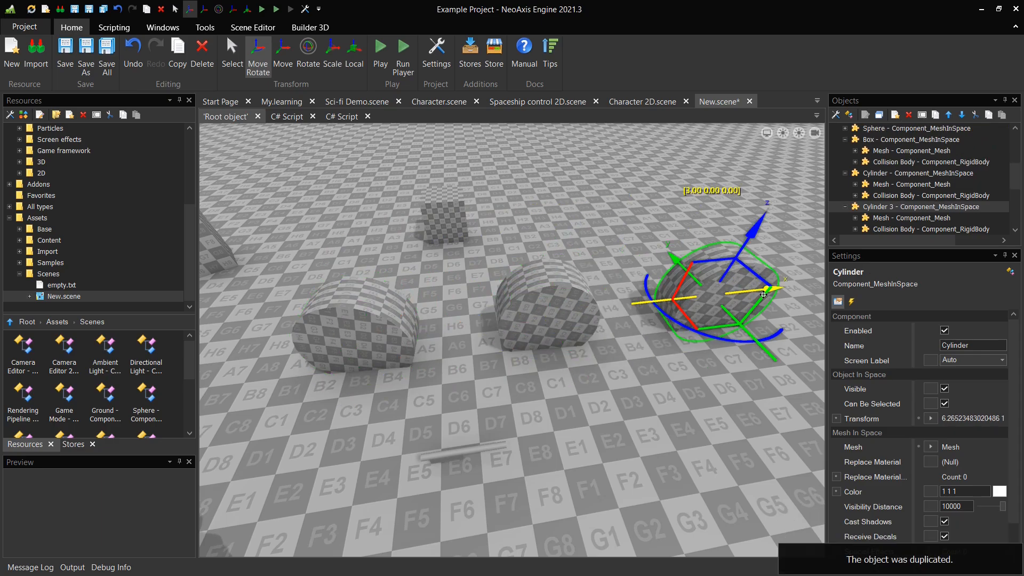
{"action": "left_click", "coordinate": [670, 384]}
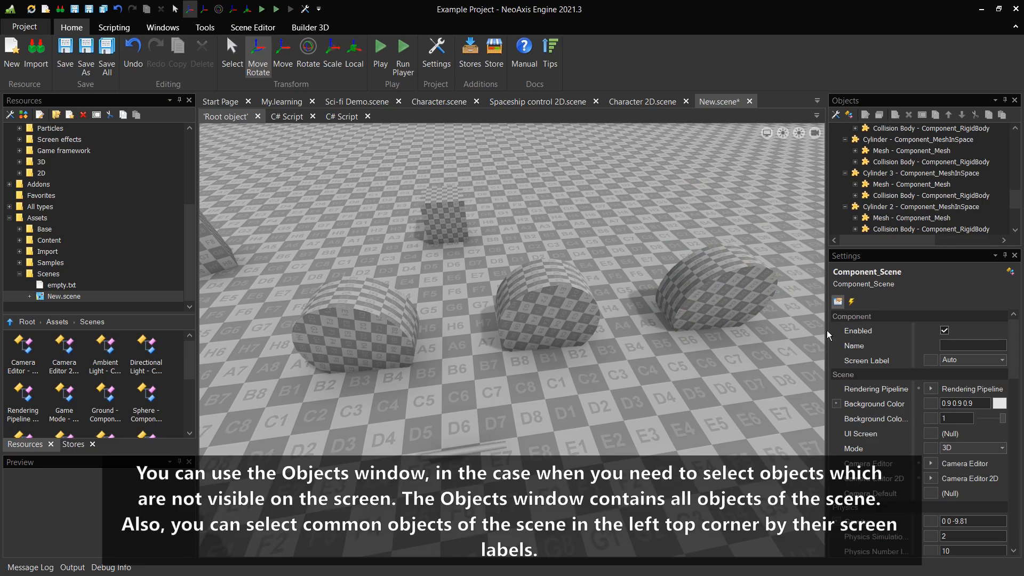
Select the cylinder, Cylinder 3 and Cylinder 2 one by one from the Objects window list
{"action": "mouse_move", "coordinate": [1014, 202]}
{"action": "left_mouse_down"}
{"action": "mouse_move", "coordinate": [1021, 177]}
{"action": "mouse_move", "coordinate": [1021, 199]}
{"action": "left_mouse_up"}
{"action": "left_click", "coordinate": [927, 154]}
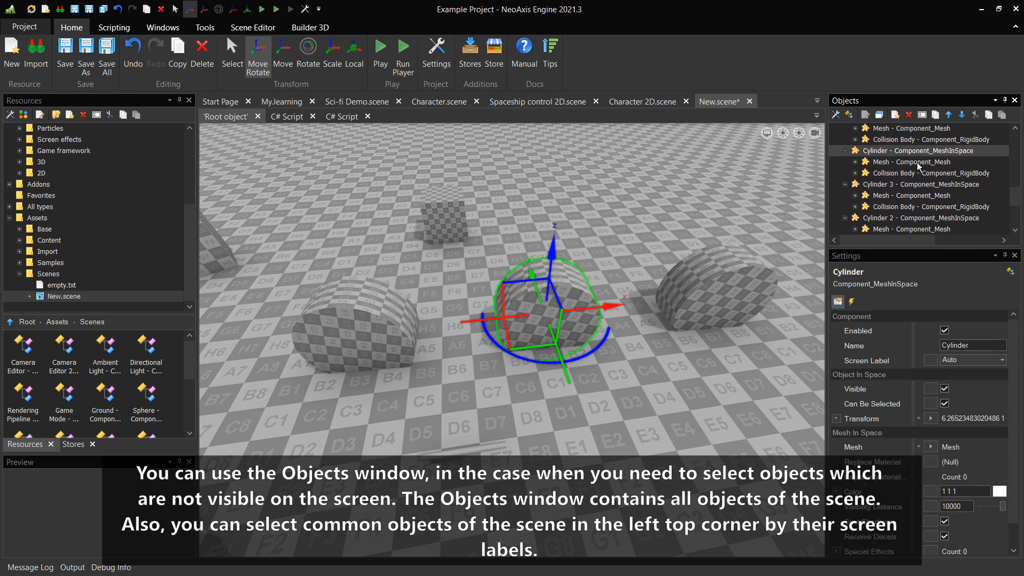
{"action": "left_click", "coordinate": [905, 187]}
{"action": "left_click", "coordinate": [902, 218]}
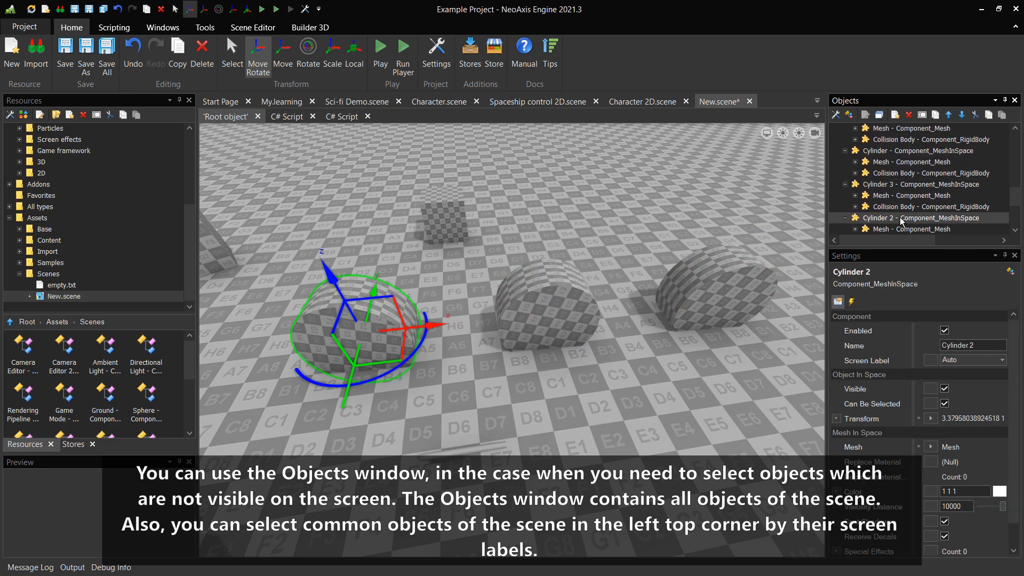
Select the scene's common objects, such as the lights and camera, by their screen labels in the viewport corner
{"action": "left_click_drag", "start_coordinate": [1015, 200], "coordinate": [1019, 212]}
{"action": "left_click", "coordinate": [767, 134]}
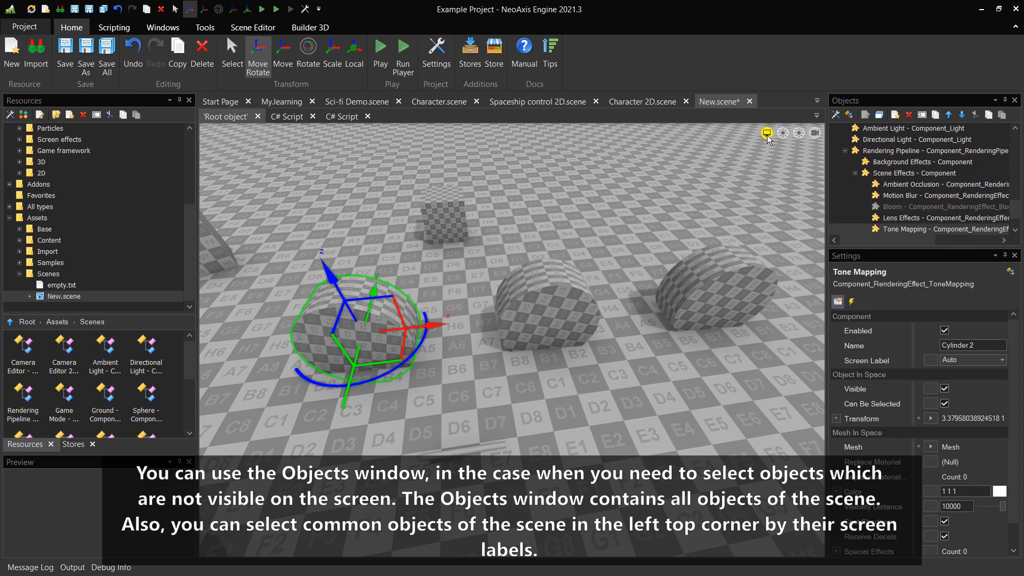
{"action": "left_click", "coordinate": [783, 134]}
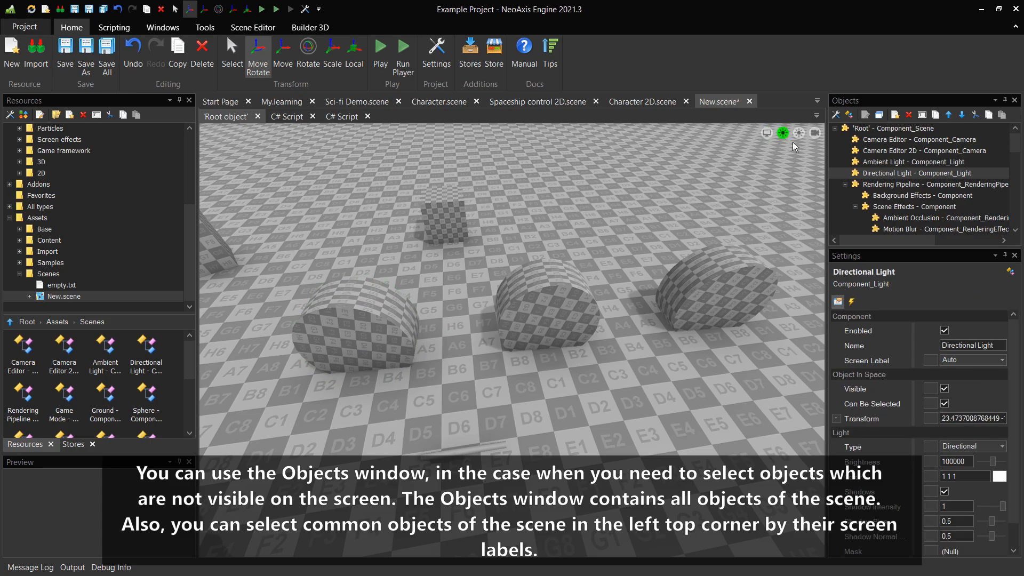
{"action": "left_click", "coordinate": [799, 133]}
{"action": "left_click", "coordinate": [816, 135]}
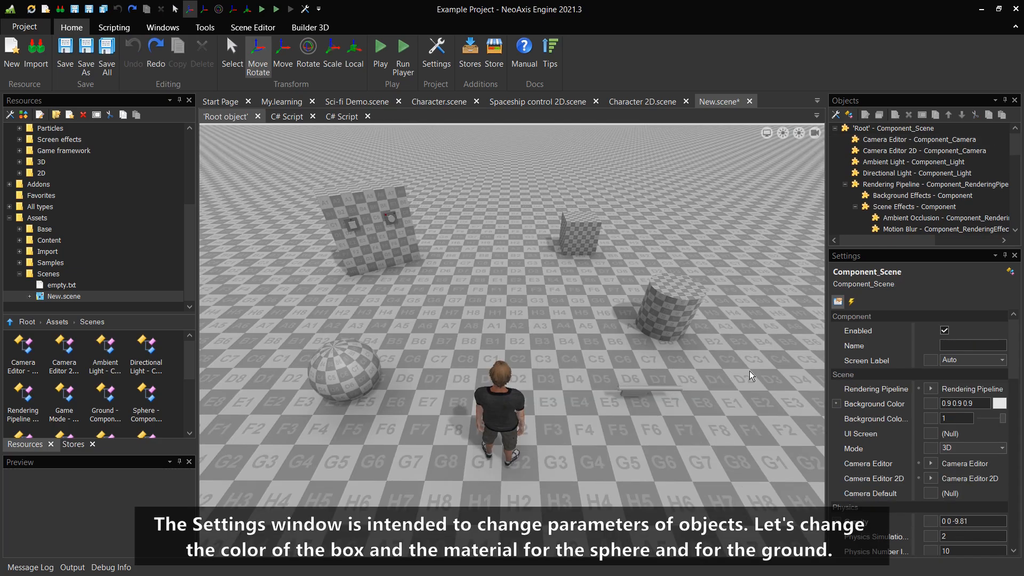
Select the box and set its color to yellow: Red 238.70, Green 255, Blue 63
{"action": "left_click", "coordinate": [578, 240]}
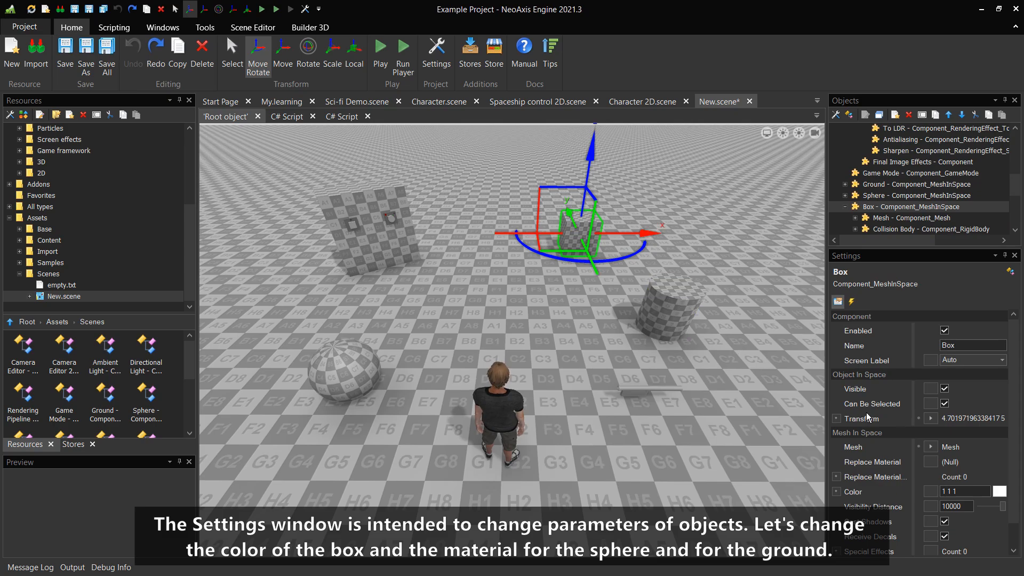
{"action": "left_click", "coordinate": [1006, 498]}
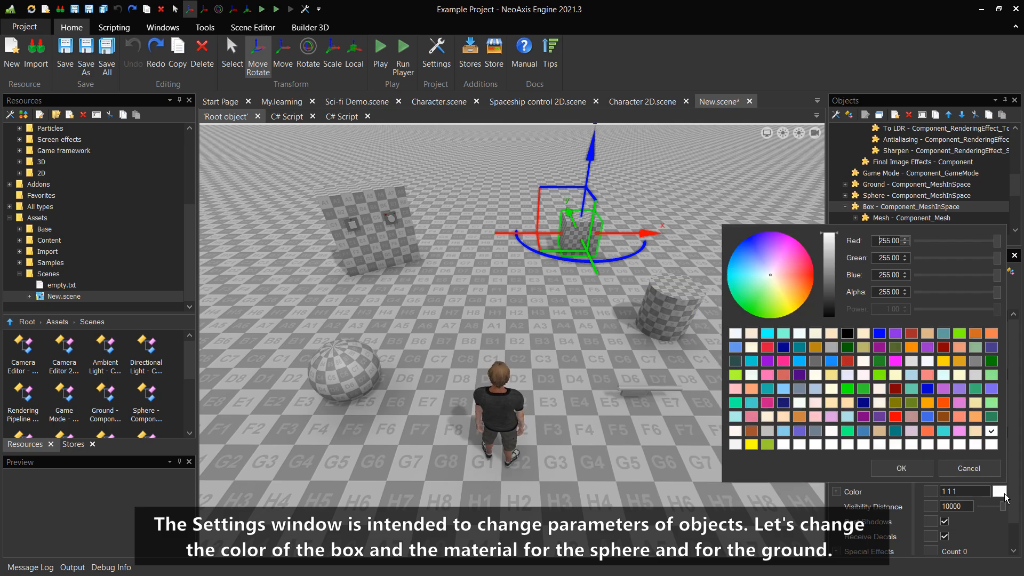
{"action": "mouse_move", "coordinate": [799, 277]}
{"action": "left_mouse_down"}
{"action": "mouse_move", "coordinate": [782, 287]}
{"action": "mouse_move", "coordinate": [785, 307]}
{"action": "left_mouse_up"}
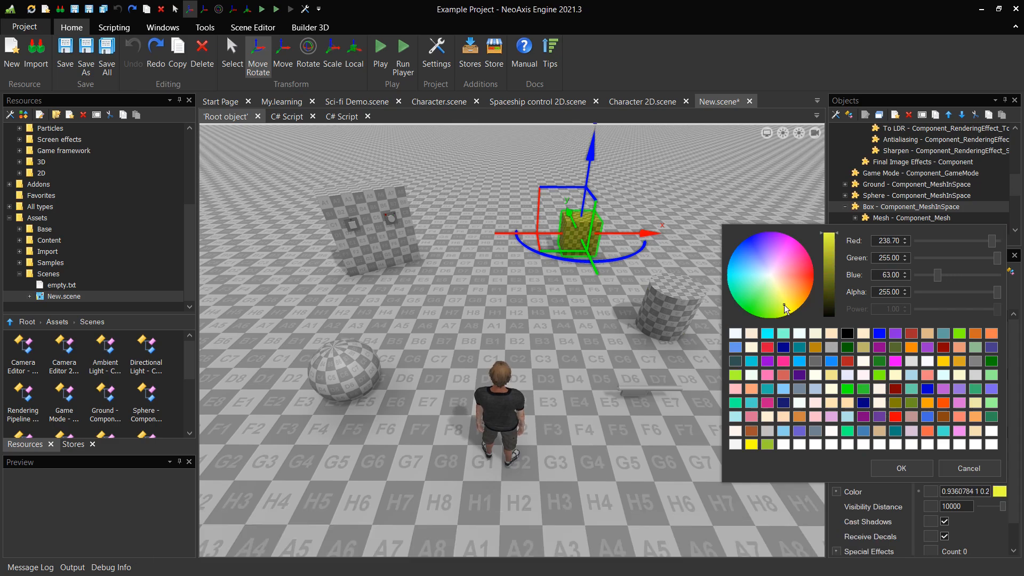
{"action": "left_click", "coordinate": [897, 468]}
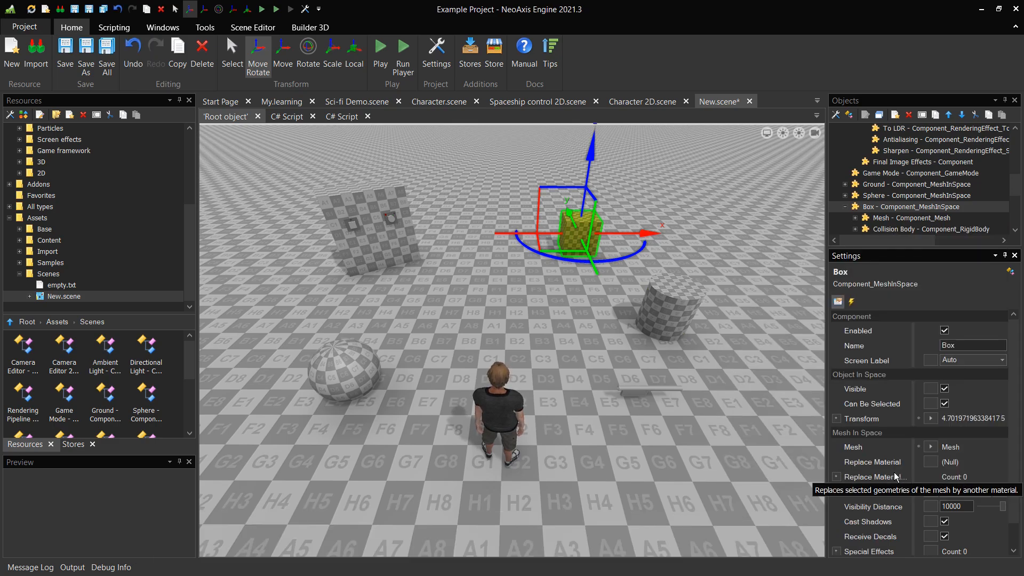
Select the sphere and set its Replace Material to Content\Materials\Basic Library\Brick\Yellow Brick.material, then deselect it
{"action": "left_click", "coordinate": [356, 351]}
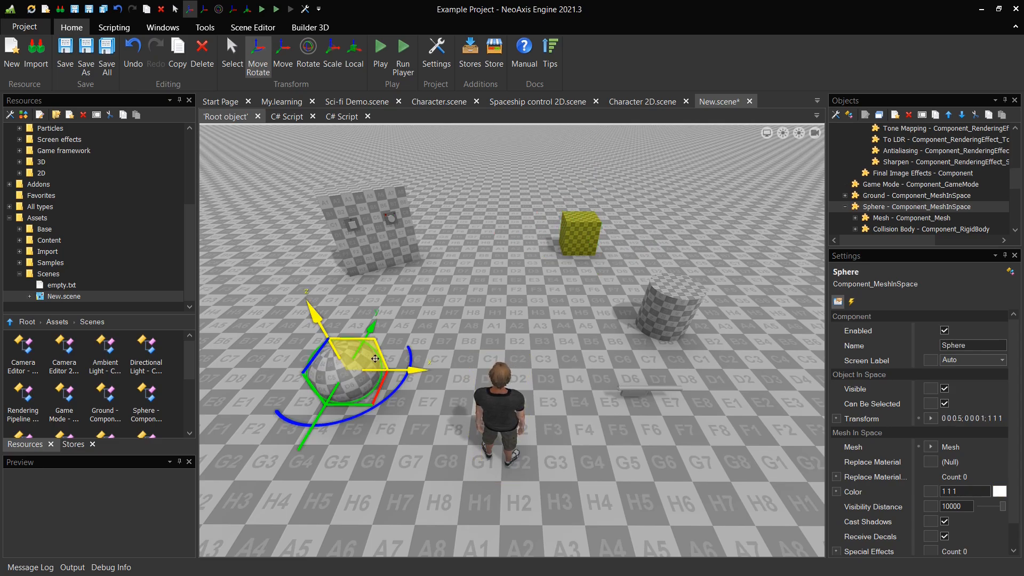
{"action": "left_click", "coordinate": [932, 461]}
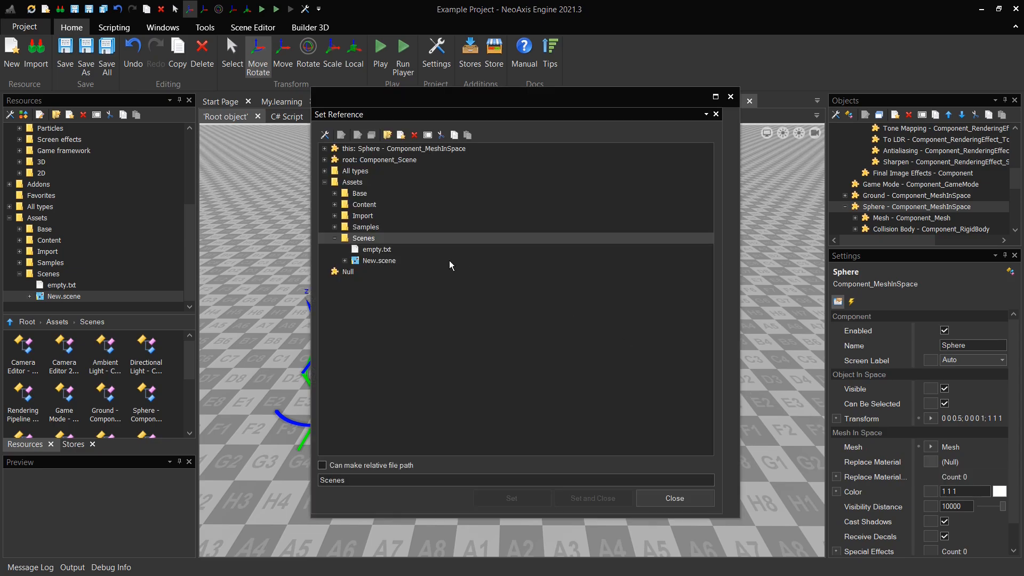
{"action": "left_click", "coordinate": [334, 204]}
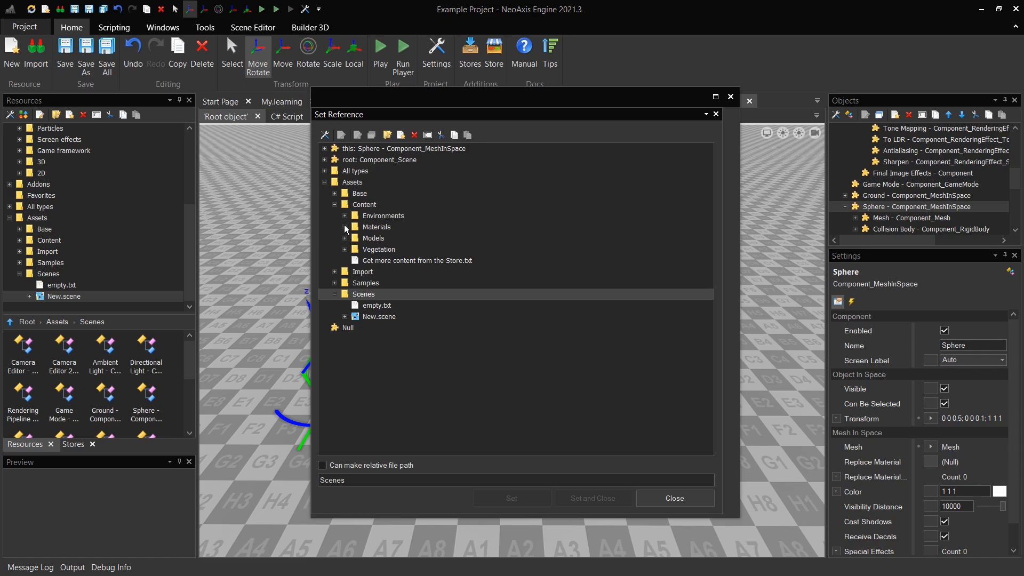
{"action": "left_click", "coordinate": [345, 227]}
{"action": "left_click", "coordinate": [356, 238]}
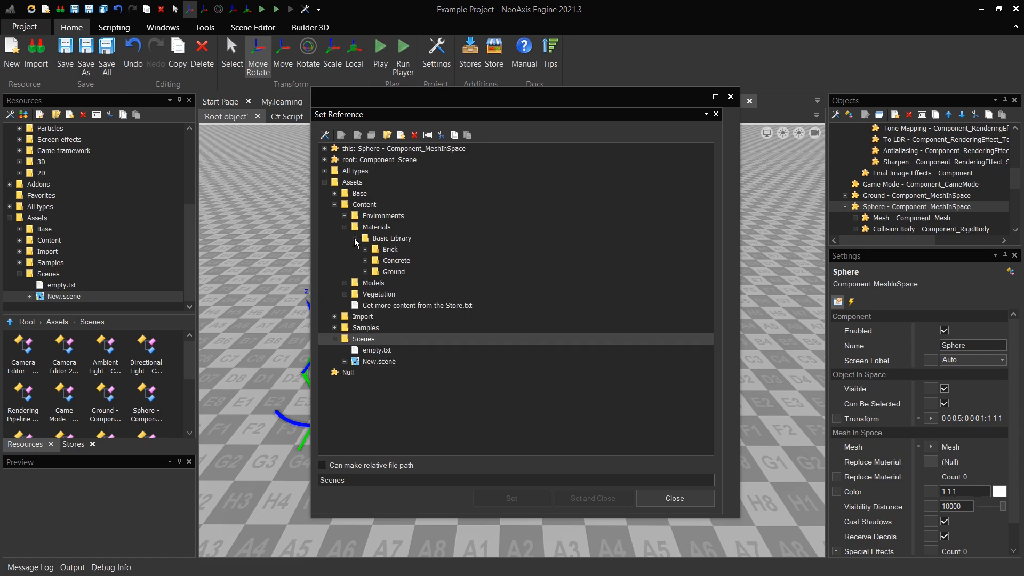
{"action": "left_click", "coordinate": [366, 249]}
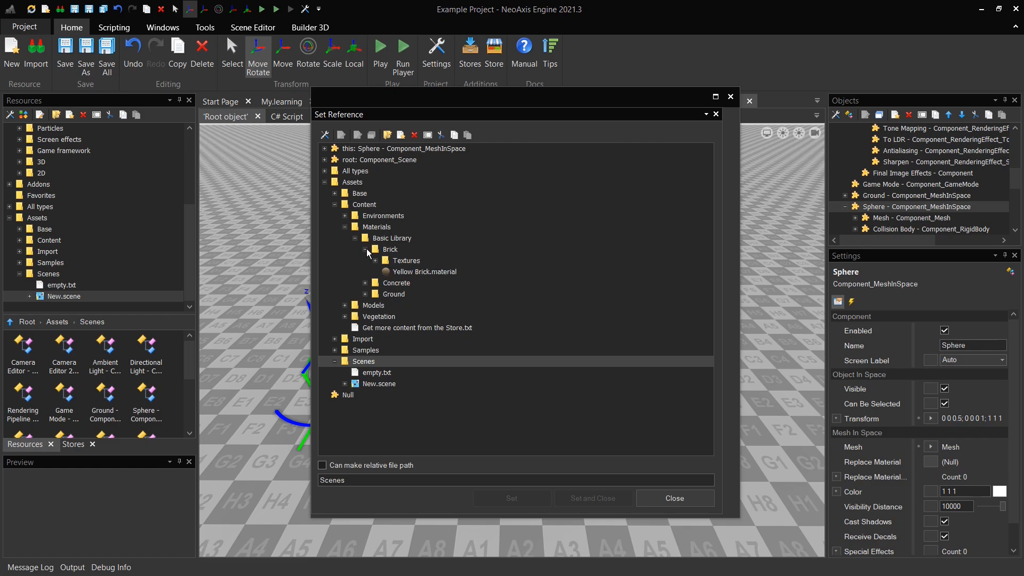
{"action": "left_click", "coordinate": [431, 272]}
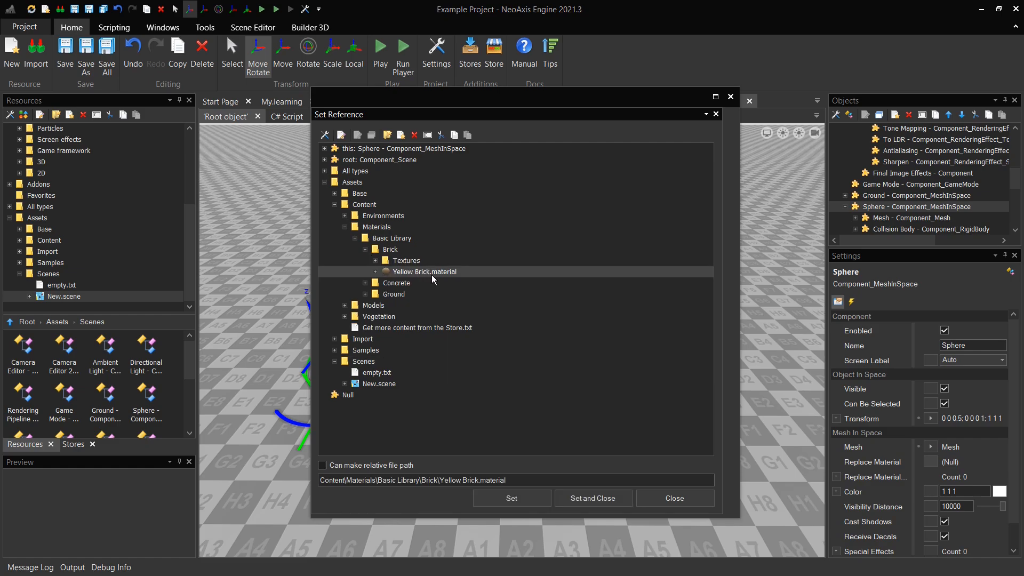
{"action": "left_click", "coordinate": [583, 503]}
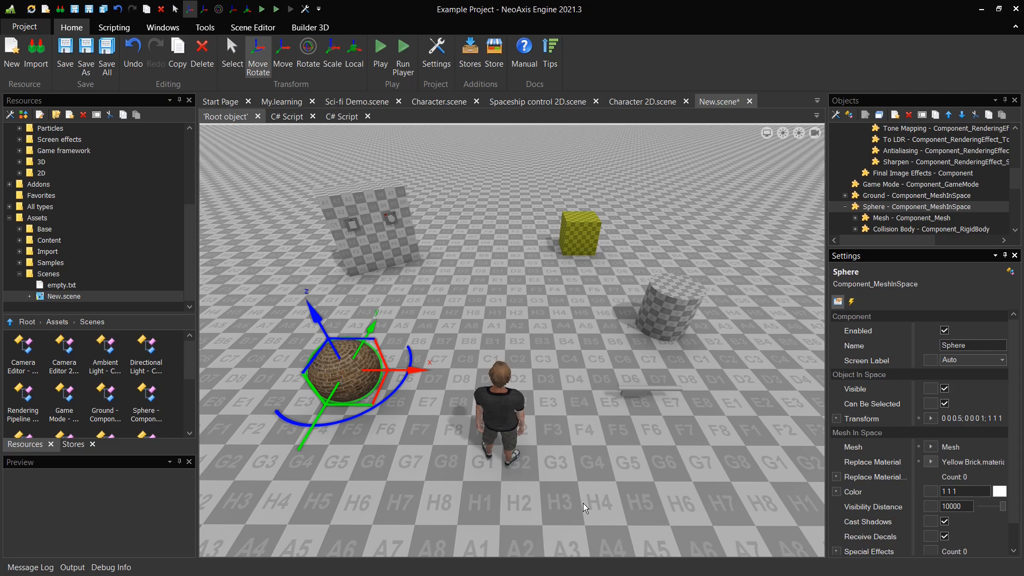
{"action": "left_click", "coordinate": [584, 504]}
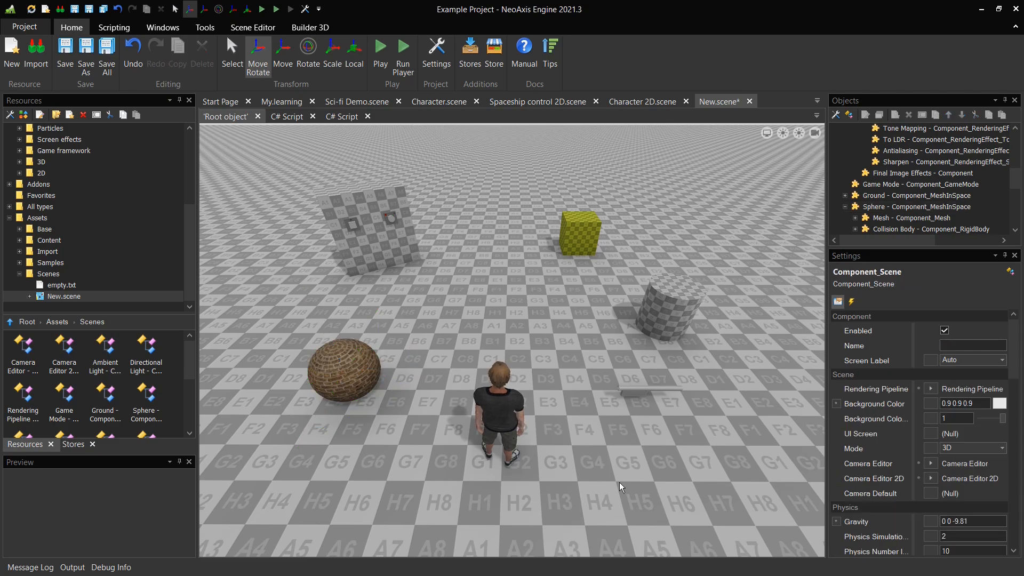
Select the ground and set its Replace Material to Base\Materials\Dark Green.material, then deselect it
{"action": "mouse_move", "coordinate": [1013, 187]}
{"action": "left_mouse_down"}
{"action": "mouse_move", "coordinate": [1021, 168]}
{"action": "mouse_move", "coordinate": [1022, 194]}
{"action": "left_mouse_up"}
{"action": "left_click", "coordinate": [932, 164]}
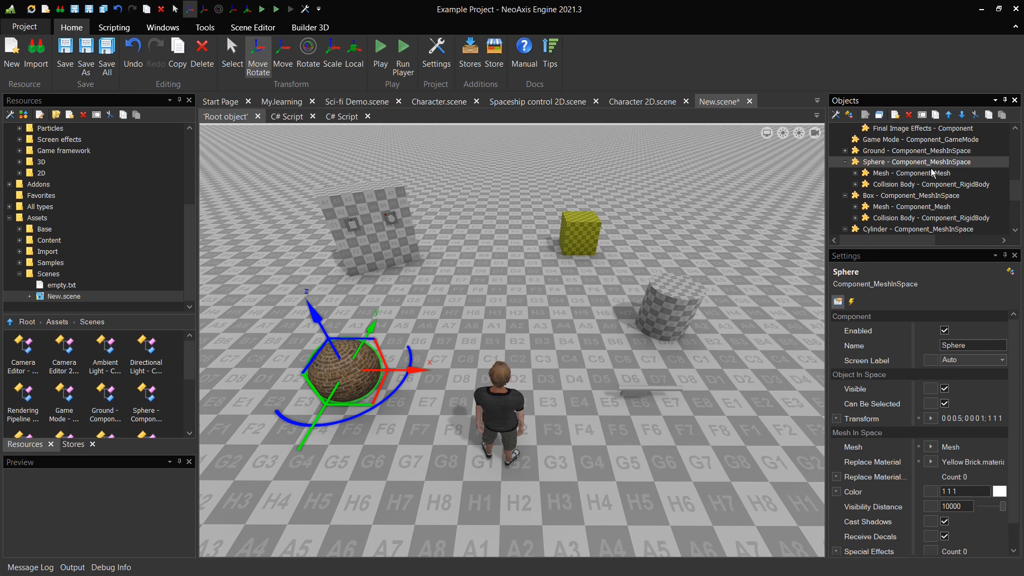
{"action": "left_click", "coordinate": [932, 152]}
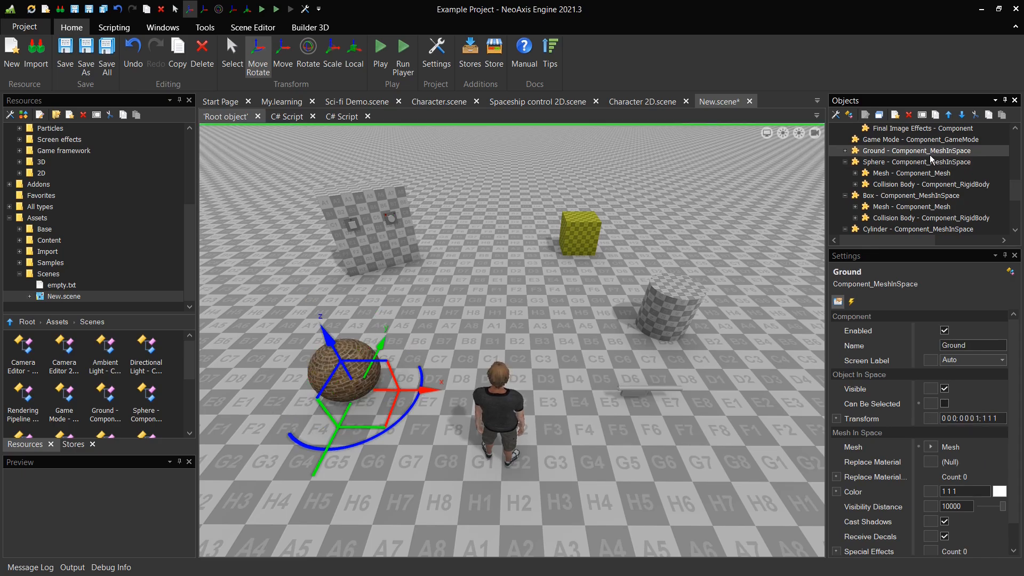
{"action": "left_click", "coordinate": [935, 462]}
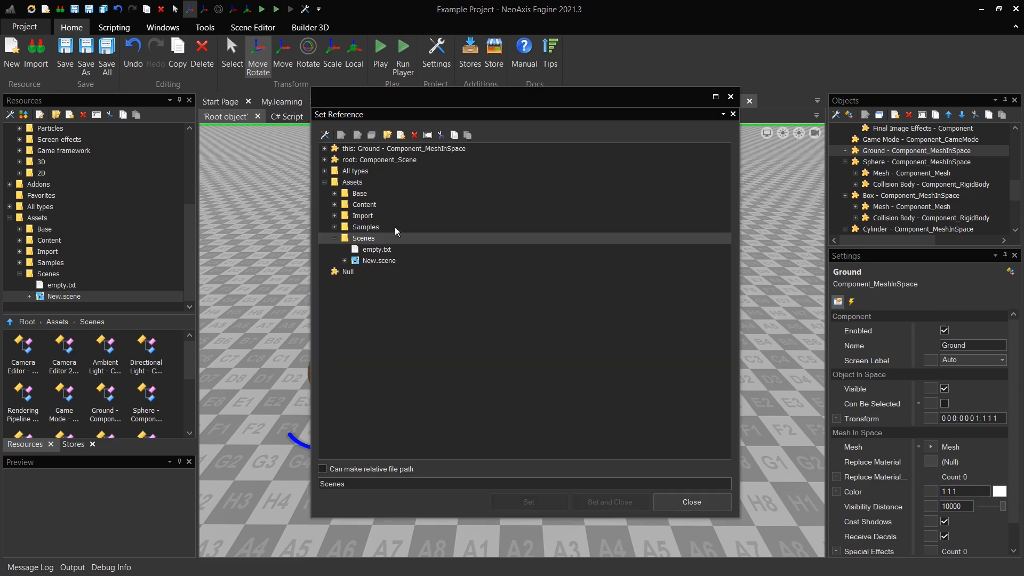
{"action": "left_click", "coordinate": [335, 194]}
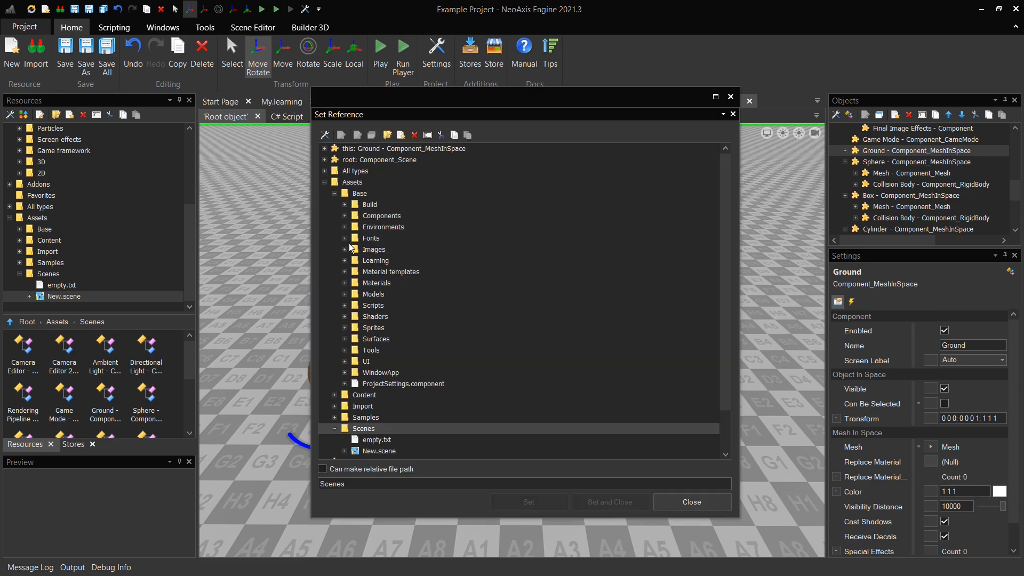
{"action": "left_click", "coordinate": [345, 284]}
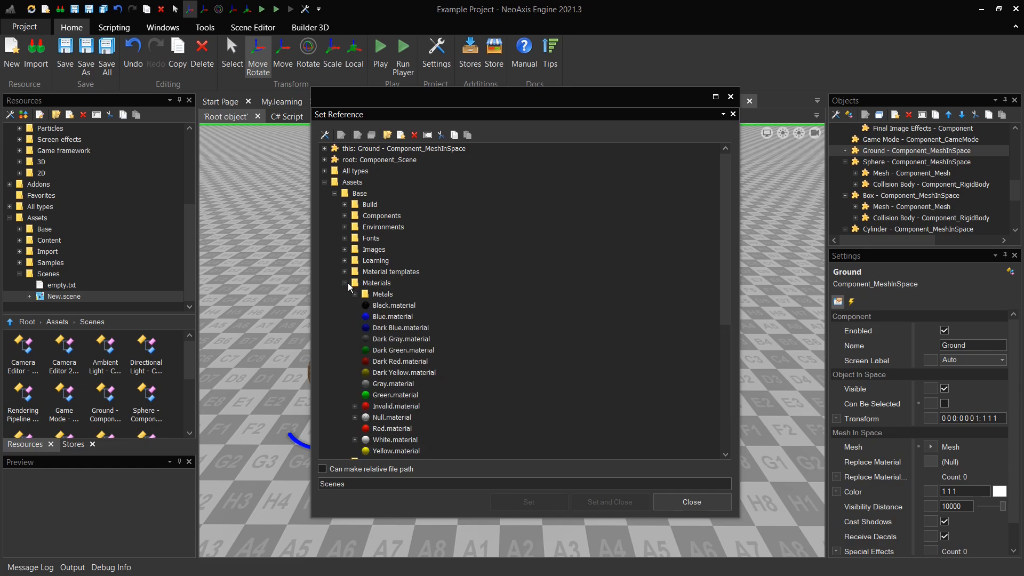
{"action": "left_click", "coordinate": [394, 350]}
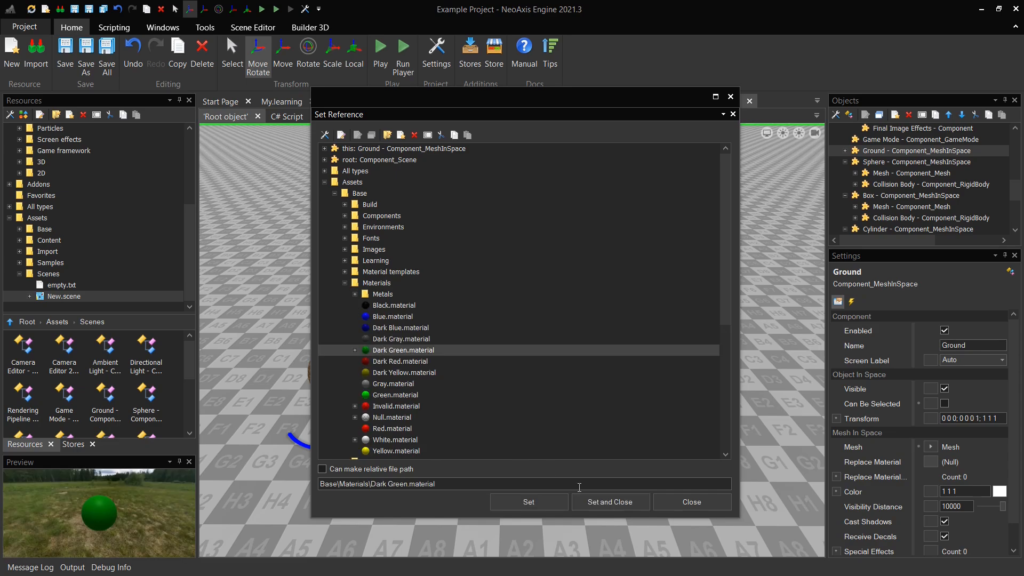
{"action": "left_click", "coordinate": [608, 501]}
{"action": "left_click", "coordinate": [610, 499]}
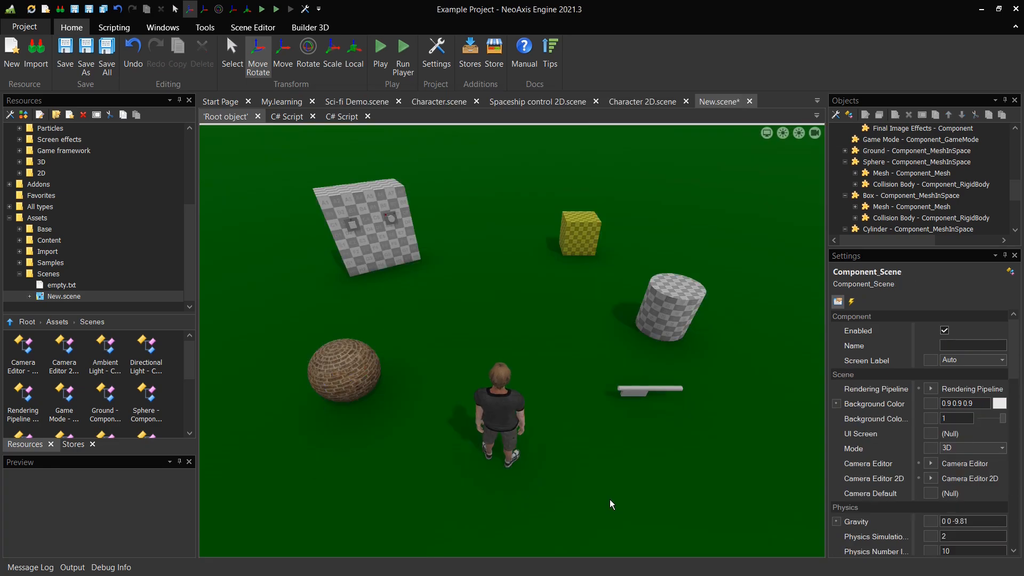
Save the scene
{"action": "right_click_drag", "start_coordinate": [609, 499], "coordinate": [548, 505]}
{"action": "key", "text": "d"}
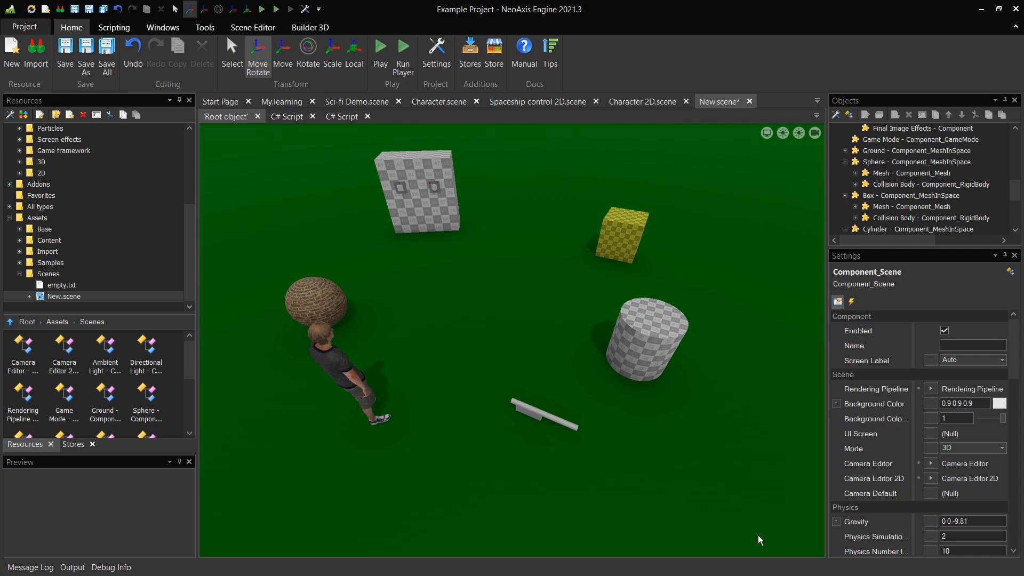
{"action": "key", "text": "ctrl+s"}
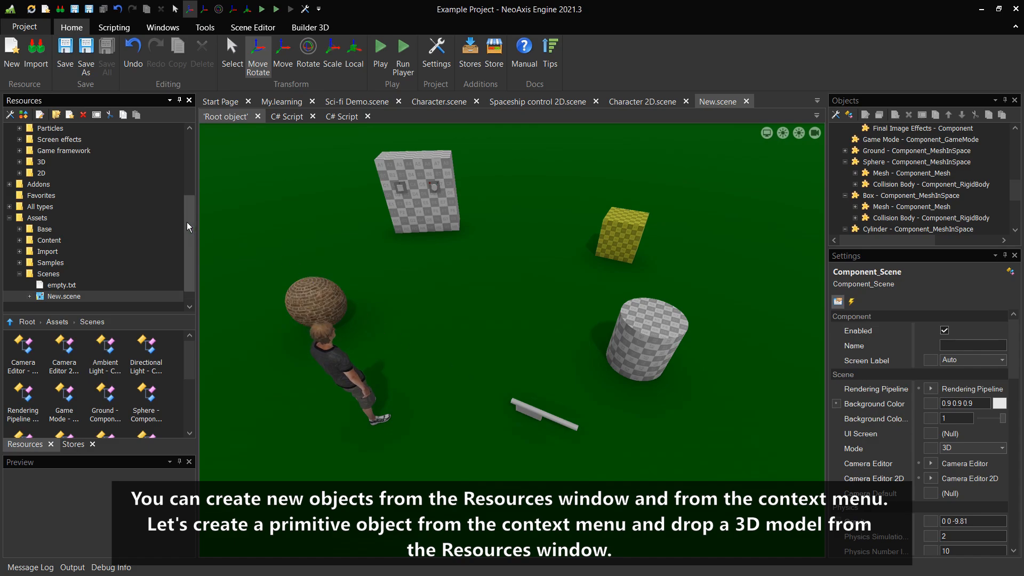
Add a Torus primitive from Base\Primitives to the middle of the scene, then deselect it
{"action": "left_click_drag", "start_coordinate": [186, 221], "coordinate": [182, 161]}
{"action": "left_click", "coordinate": [18, 197]}
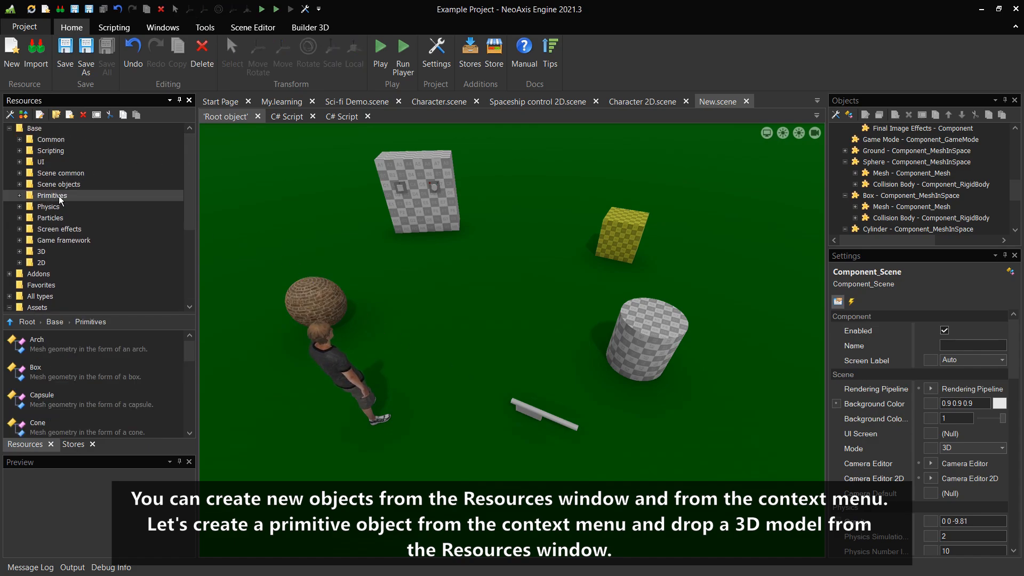
{"action": "left_click", "coordinate": [20, 196]}
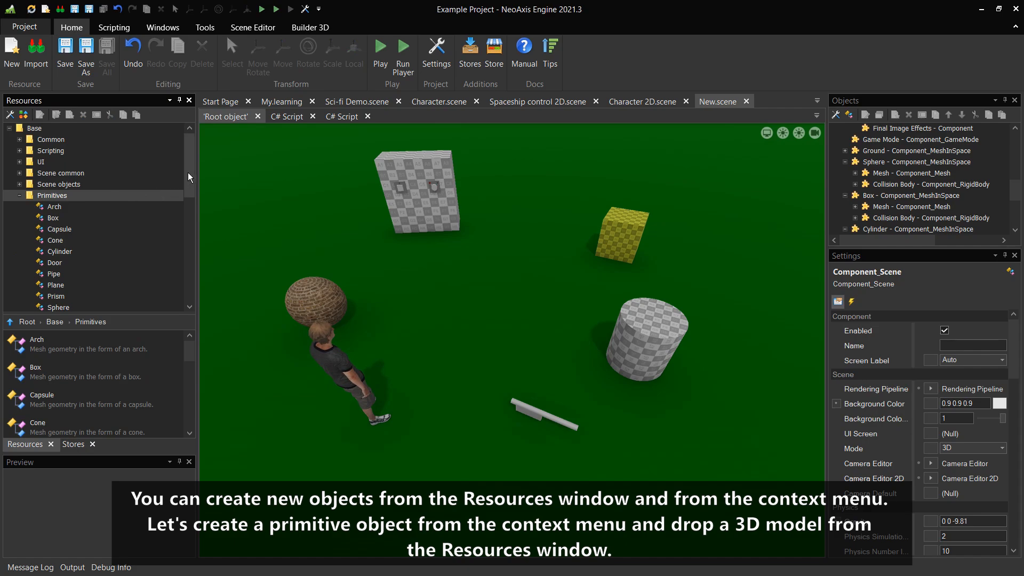
{"action": "left_click_drag", "start_coordinate": [187, 174], "coordinate": [189, 201]}
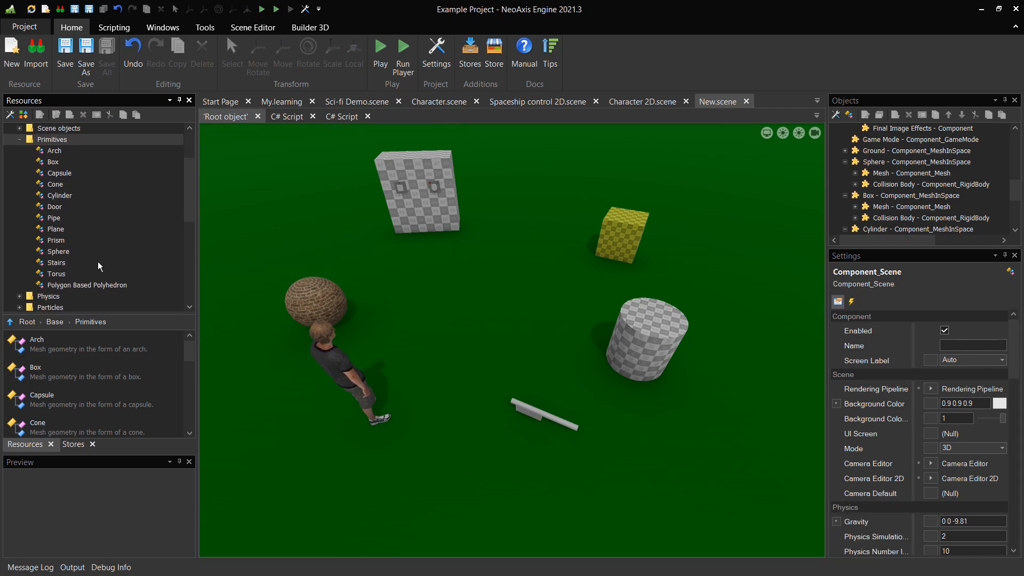
{"action": "left_click_drag", "start_coordinate": [91, 273], "coordinate": [497, 309]}
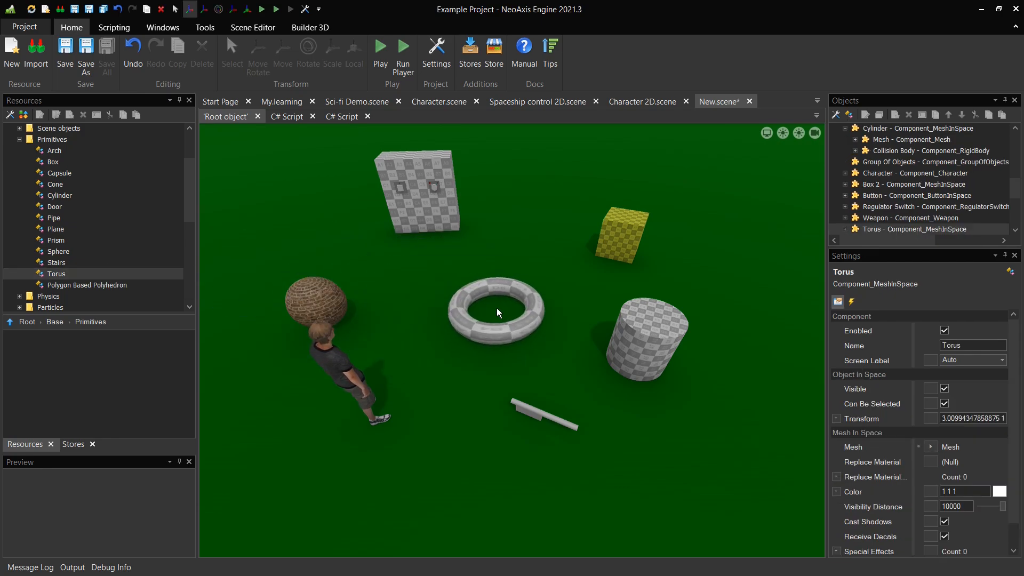
{"action": "left_click", "coordinate": [390, 297]}
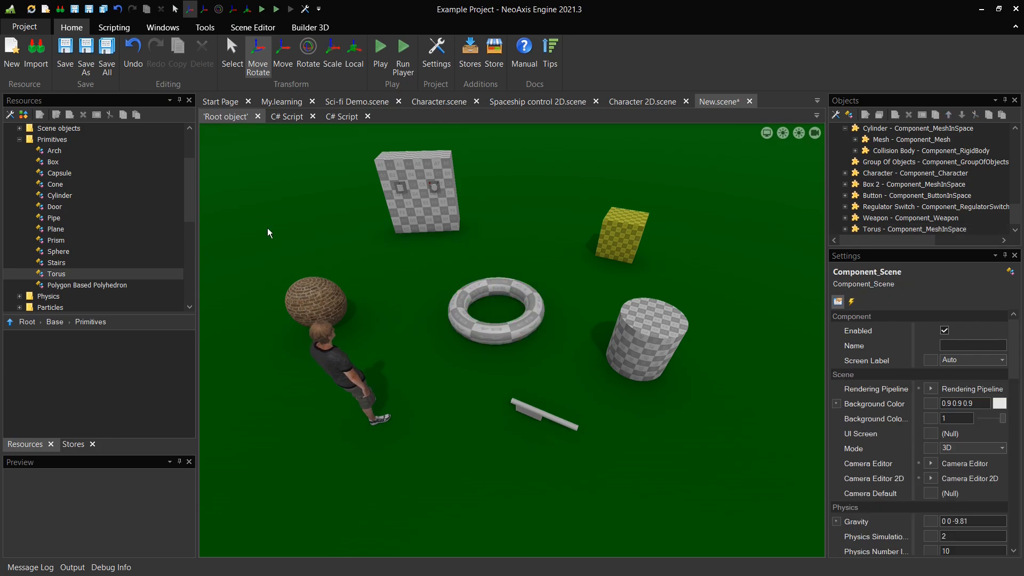
Drop the Sci-fi Drone.fbx model from Samples\Starter Content\Models\Sci-fi Drone onto the torus in the scene
{"action": "left_click_drag", "start_coordinate": [191, 188], "coordinate": [196, 271]}
{"action": "left_click", "coordinate": [85, 272]}
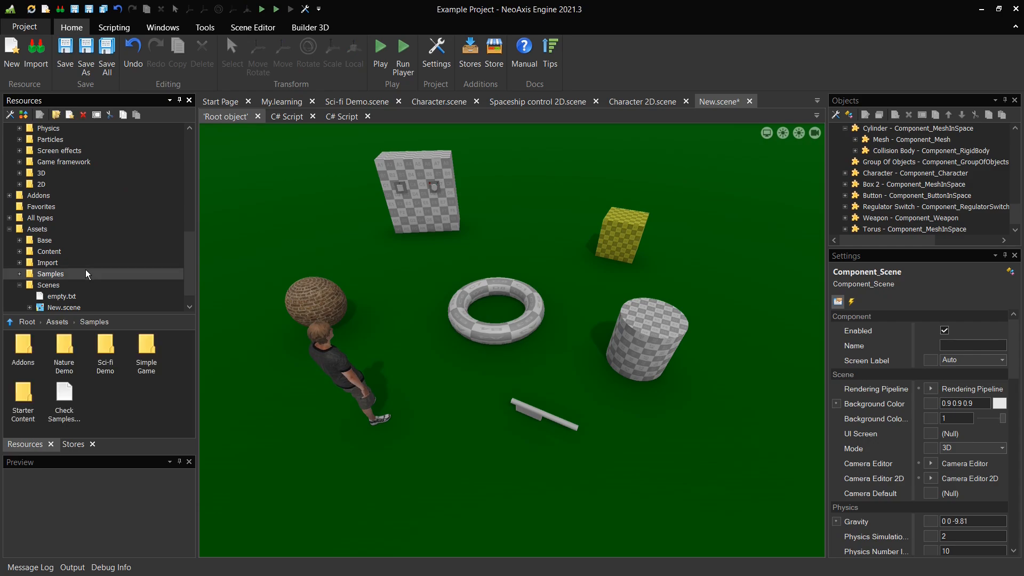
{"action": "left_click", "coordinate": [20, 272]}
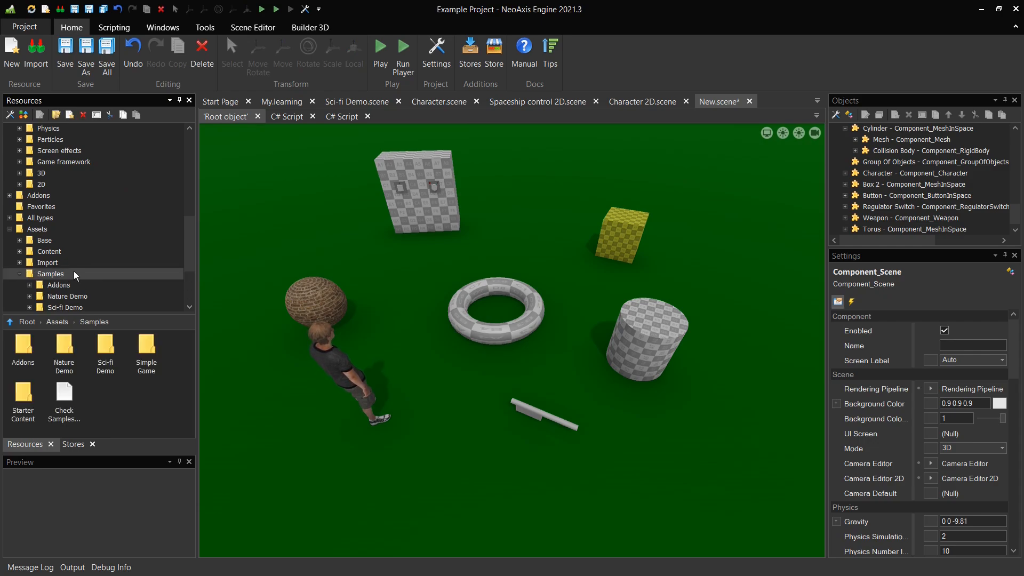
{"action": "scroll", "coordinate": [79, 271], "scroll_direction": "down", "scroll_amount": 2}
{"action": "double_click", "coordinate": [69, 265]}
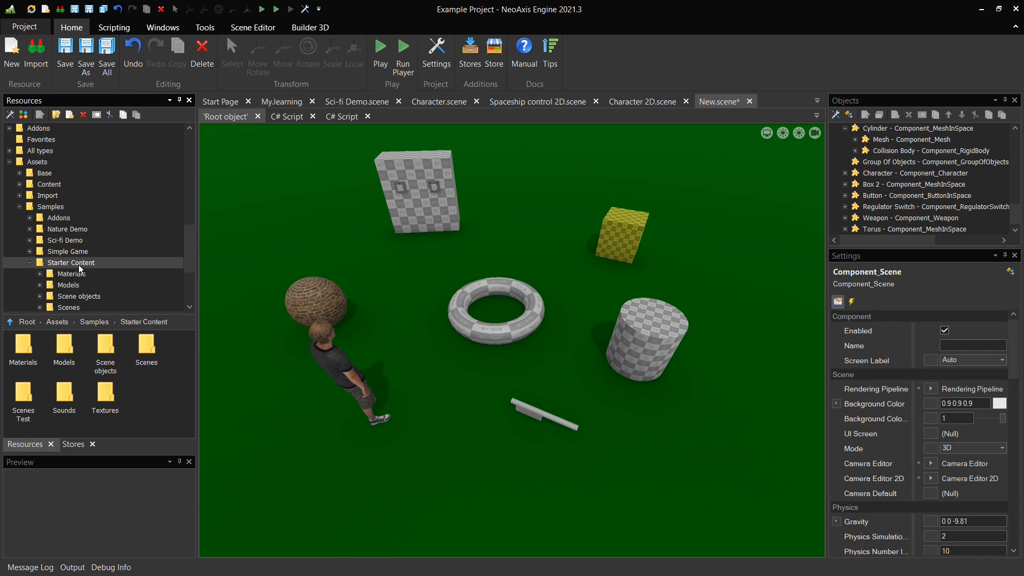
{"action": "scroll", "coordinate": [78, 265], "scroll_direction": "down", "scroll_amount": 2}
{"action": "left_click", "coordinate": [69, 218]}
{"action": "double_click", "coordinate": [69, 218]}
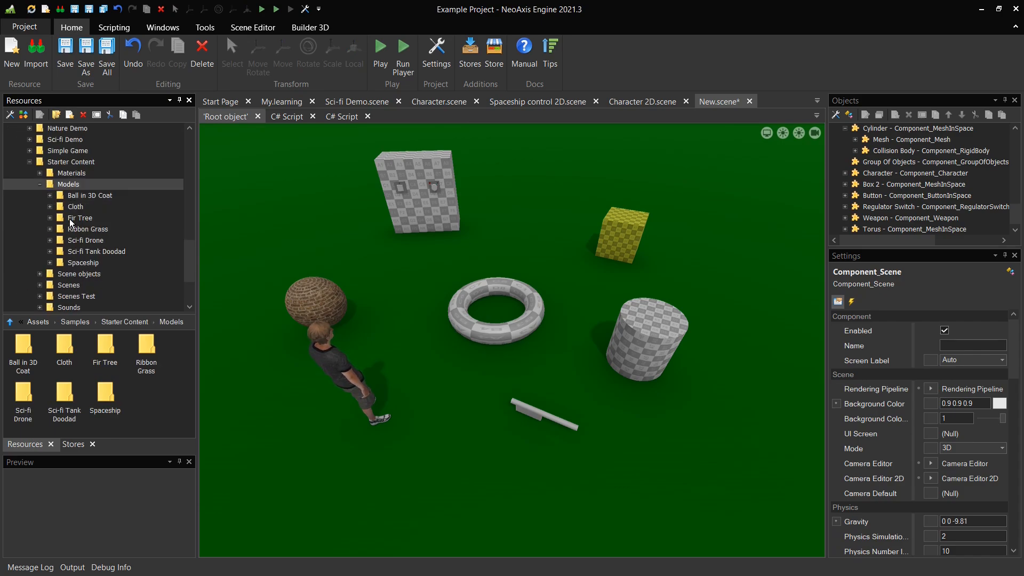
{"action": "scroll", "coordinate": [69, 219], "scroll_direction": "down", "scroll_amount": 2}
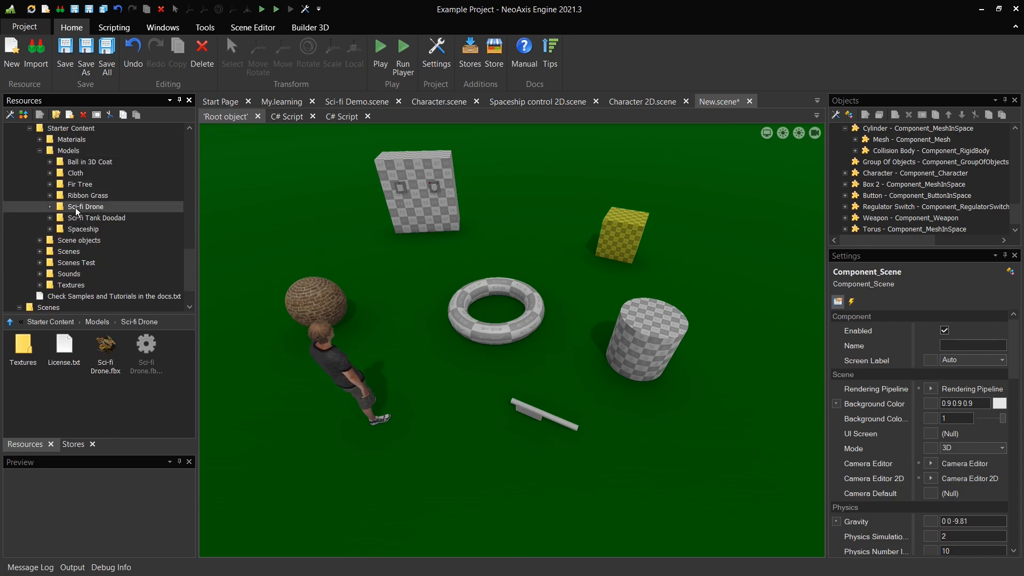
{"action": "double_click", "coordinate": [75, 207]}
{"action": "left_click", "coordinate": [92, 242]}
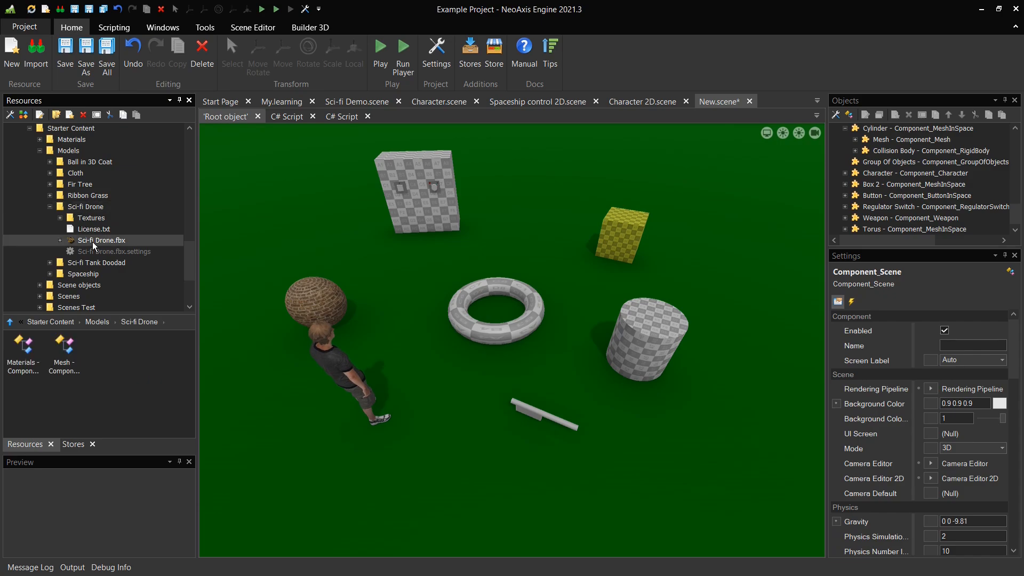
{"action": "left_click_drag", "start_coordinate": [92, 241], "coordinate": [381, 277]}
{"action": "left_click_drag", "start_coordinate": [443, 292], "coordinate": [465, 298]}
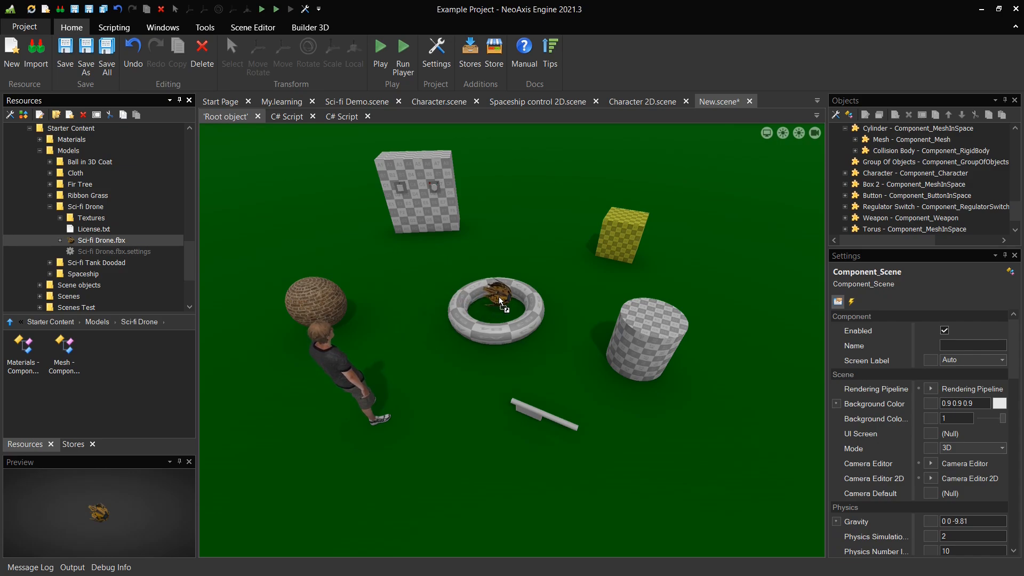
Raise the drone above the torus, deselect it, and save the scene
{"action": "left_click_drag", "start_coordinate": [499, 297], "coordinate": [500, 295]}
{"action": "left_click_drag", "start_coordinate": [501, 252], "coordinate": [505, 202]}
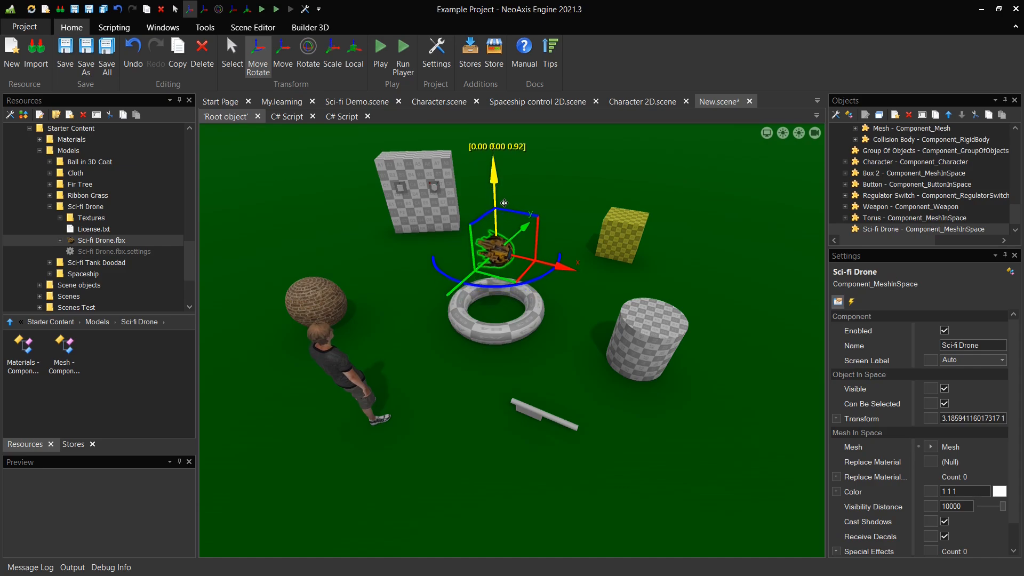
{"action": "left_click", "coordinate": [578, 206]}
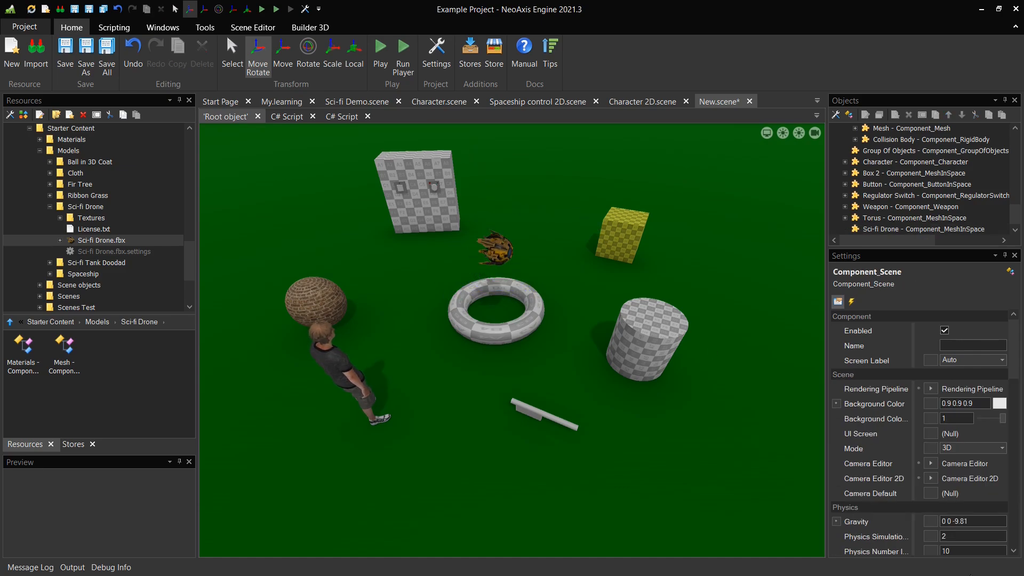
{"action": "key", "text": "ctrl+s"}
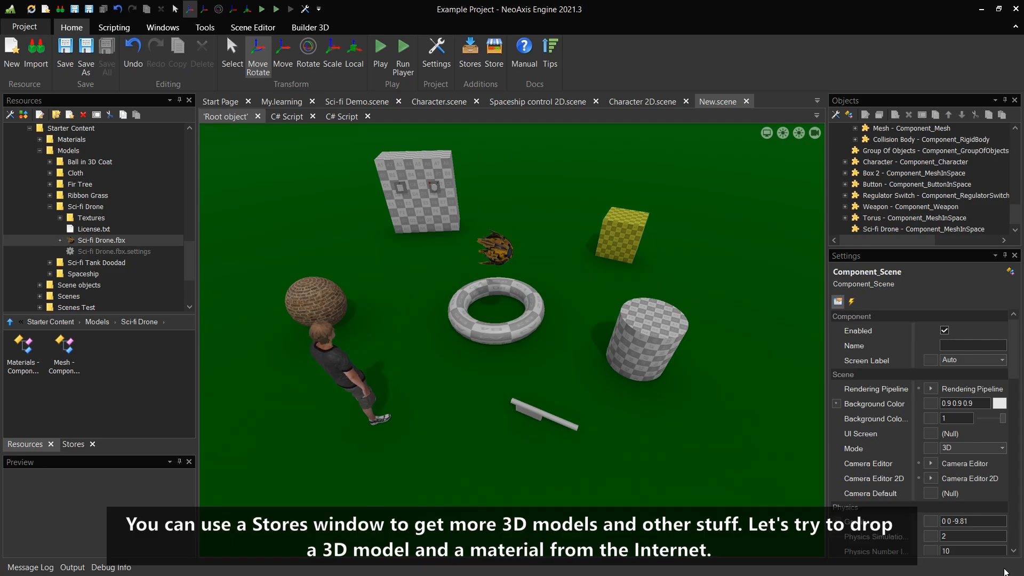
Drop the Karl sofa model from the Stores Models category into the scene near the sphere
{"action": "left_click", "coordinate": [79, 444]}
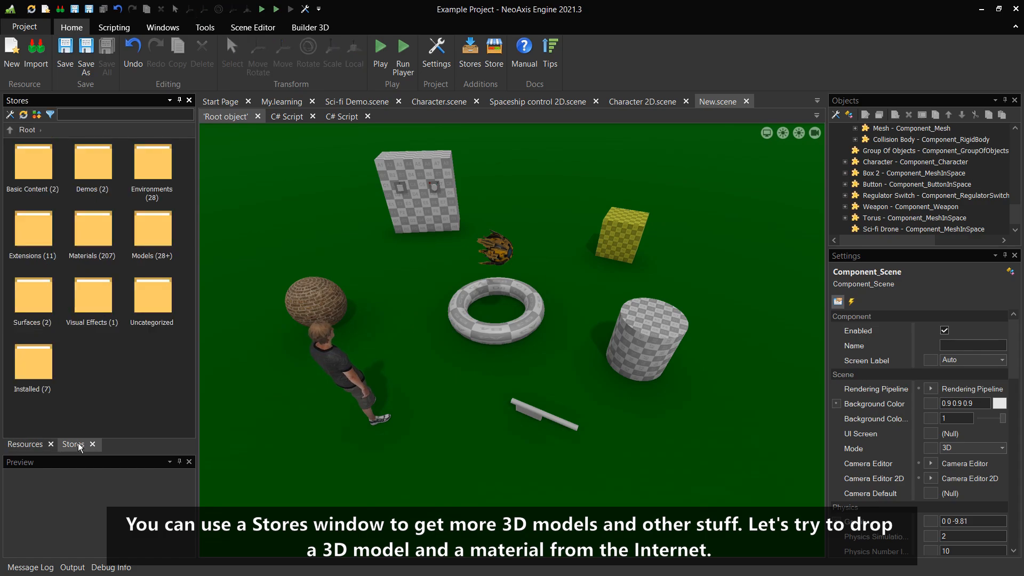
{"action": "double_click", "coordinate": [145, 228]}
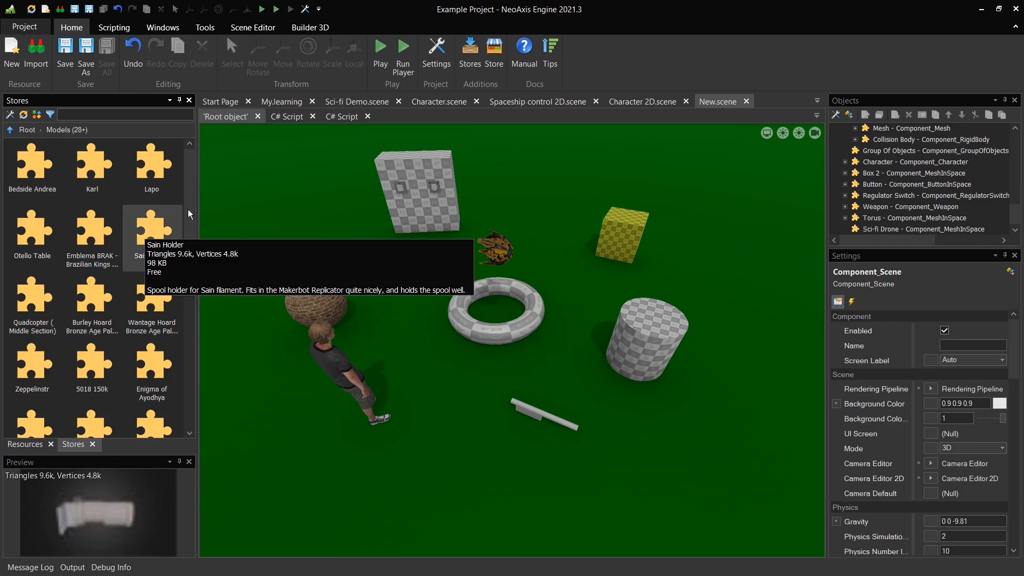
{"action": "scroll", "coordinate": [195, 246], "scroll_direction": "down", "scroll_amount": 1}
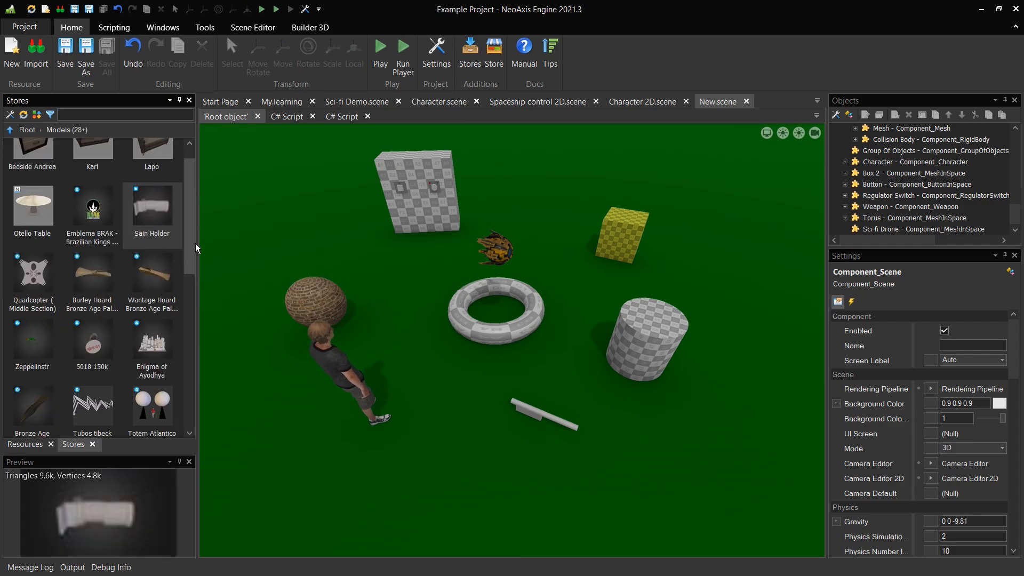
{"action": "left_click_drag", "start_coordinate": [196, 243], "coordinate": [190, 360]}
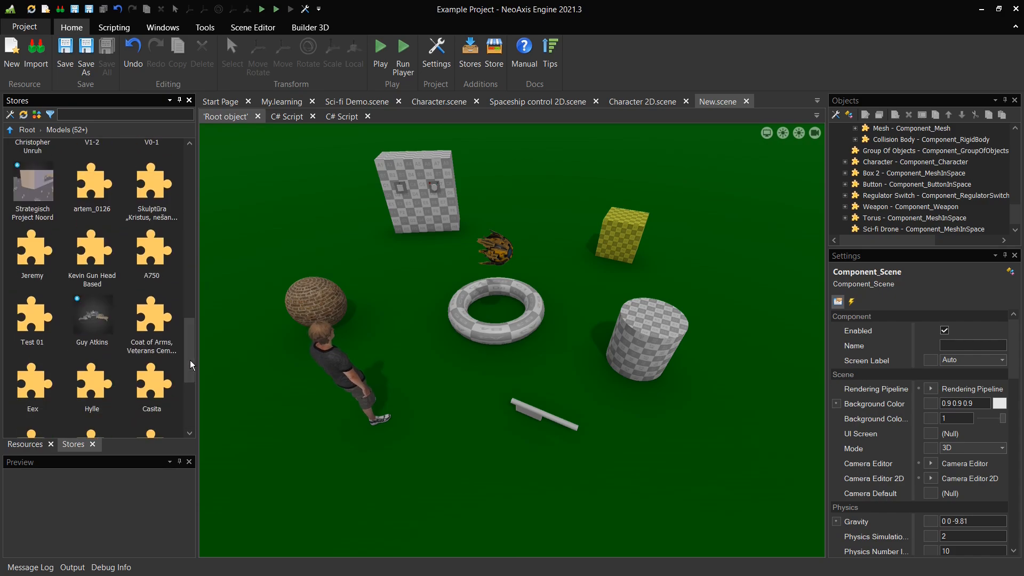
{"action": "left_click_drag", "start_coordinate": [189, 350], "coordinate": [185, 161]}
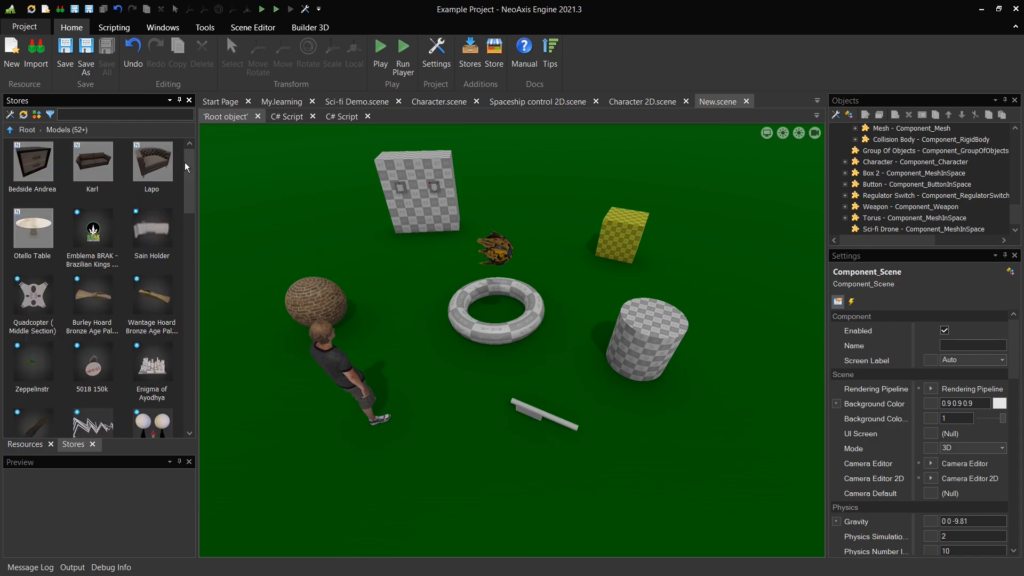
{"action": "left_click", "coordinate": [108, 172]}
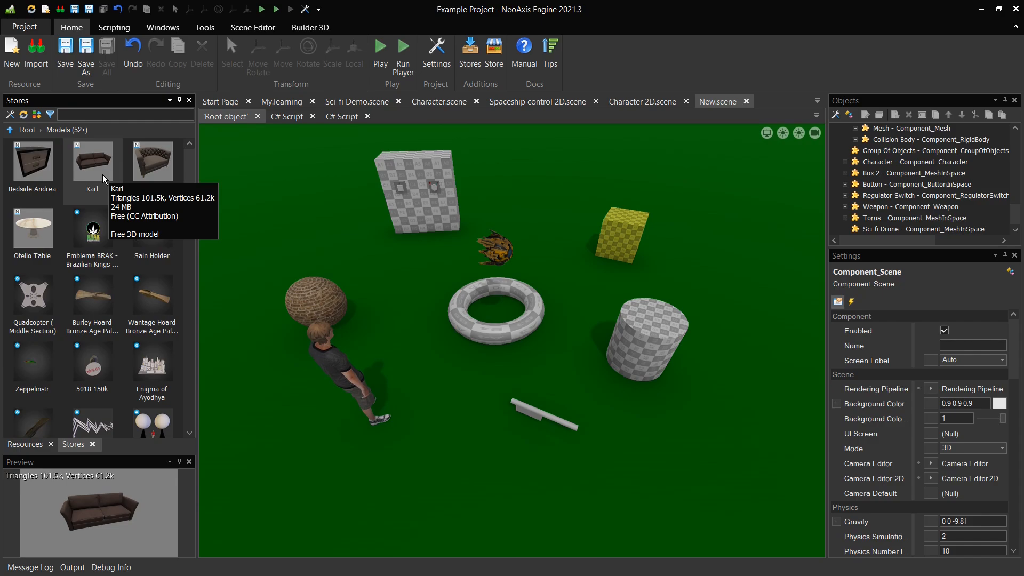
{"action": "mouse_move", "coordinate": [103, 174]}
{"action": "left_mouse_down"}
{"action": "mouse_move", "coordinate": [241, 199]}
{"action": "mouse_move", "coordinate": [315, 238]}
{"action": "left_mouse_up"}
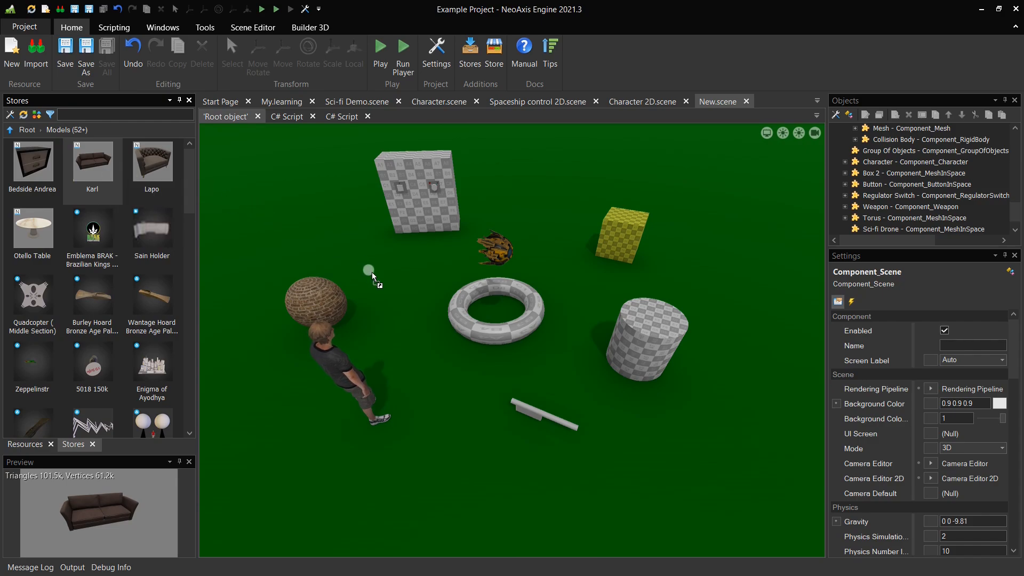
{"action": "left_click_drag", "start_coordinate": [390, 287], "coordinate": [390, 287]}
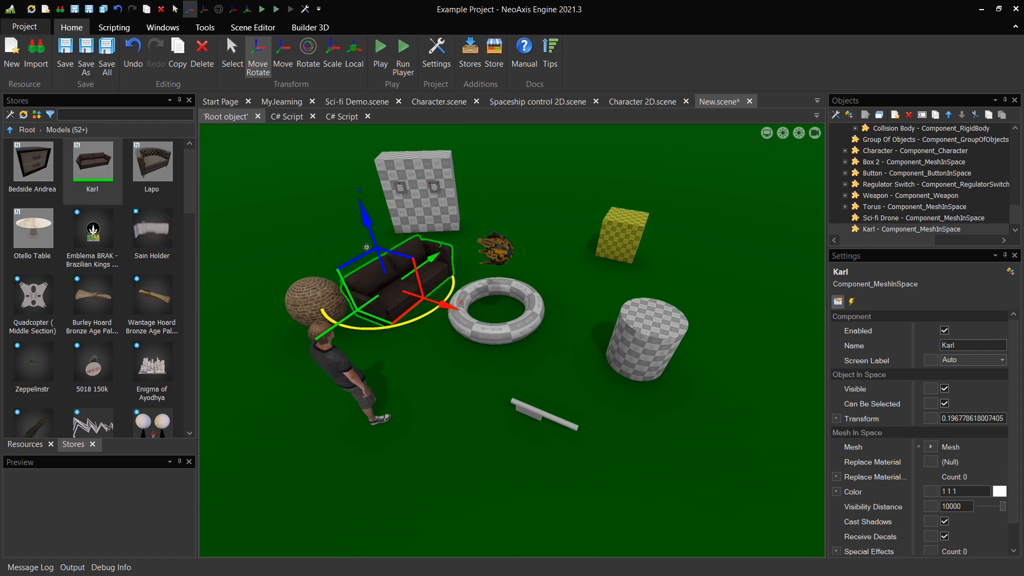
Move the sofa beside the cylinder toward the right of the ground, deselect it, and save the scene
{"action": "left_click_drag", "start_coordinate": [368, 224], "coordinate": [525, 271]}
{"action": "left_click_drag", "start_coordinate": [666, 268], "coordinate": [709, 280]}
{"action": "left_click_drag", "start_coordinate": [787, 205], "coordinate": [787, 219]}
{"action": "left_click", "coordinate": [674, 181]}
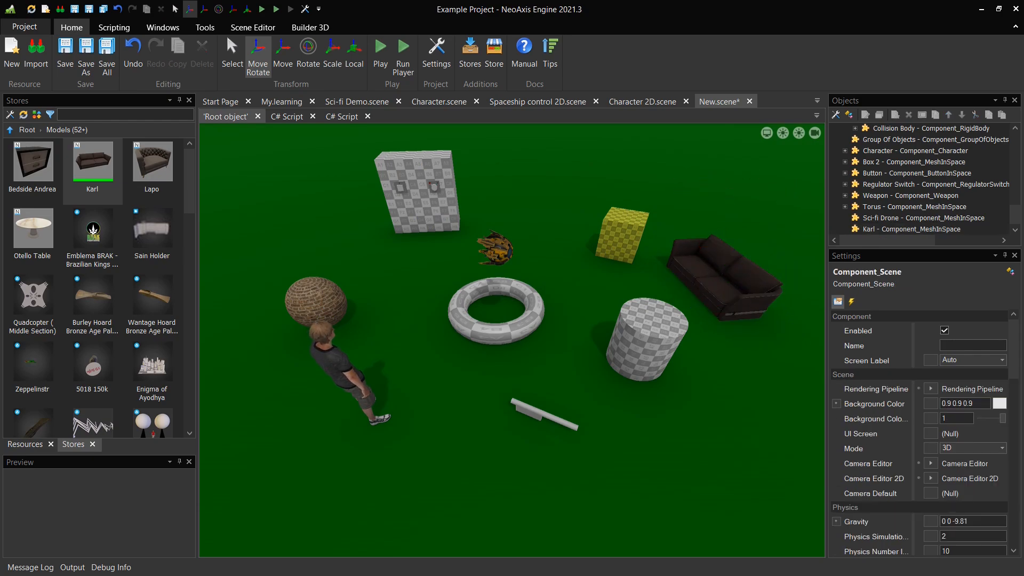
{"action": "key", "text": "ctrl+s"}
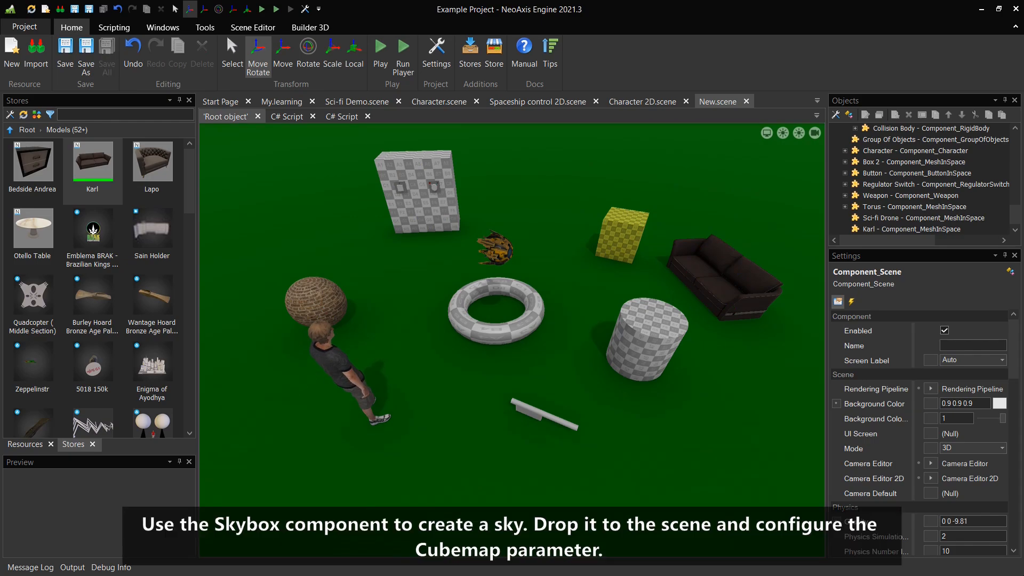
{"action": "right_click_drag", "start_coordinate": [795, 500], "coordinate": [810, 368]}
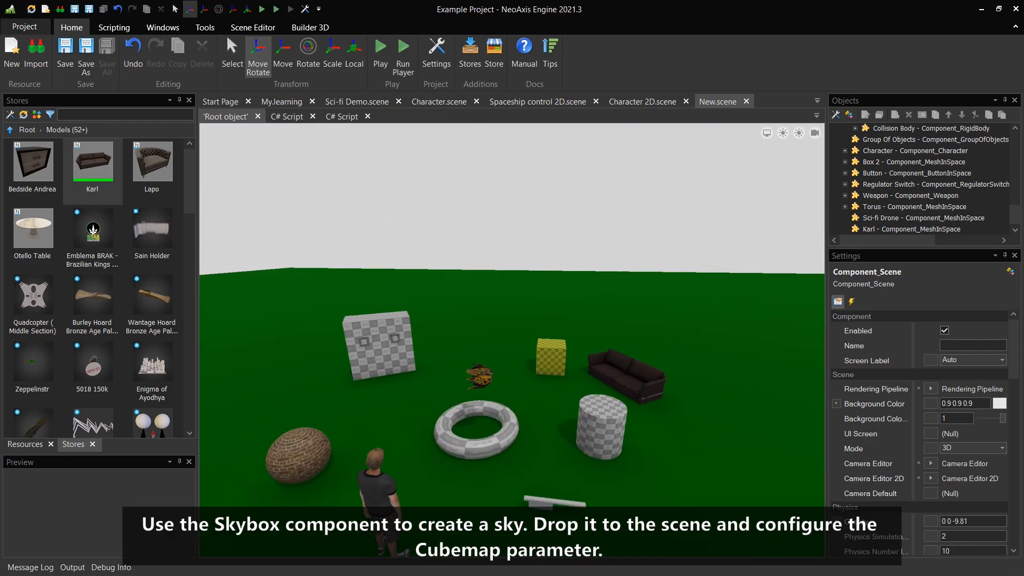
Add a Skybox from the Scene objects resources to the scene
{"action": "left_click", "coordinate": [24, 444]}
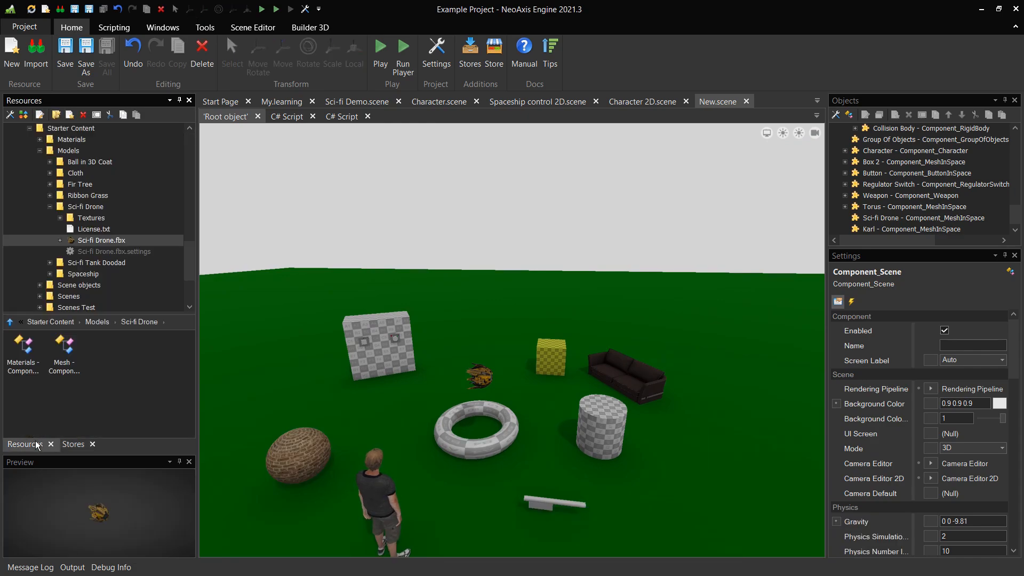
{"action": "left_click_drag", "start_coordinate": [188, 255], "coordinate": [191, 153]}
{"action": "left_click", "coordinate": [18, 184]}
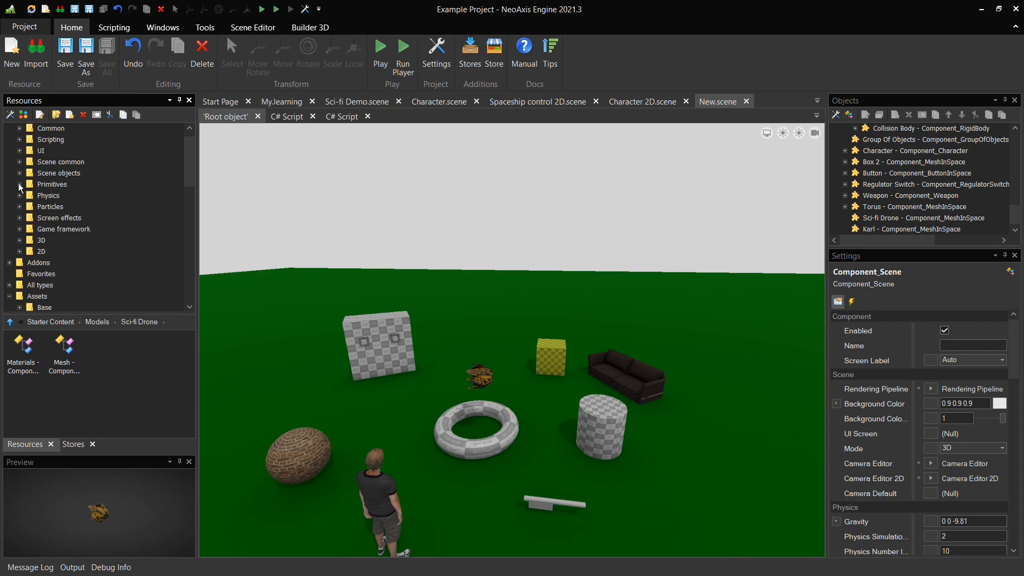
{"action": "left_click", "coordinate": [19, 173]}
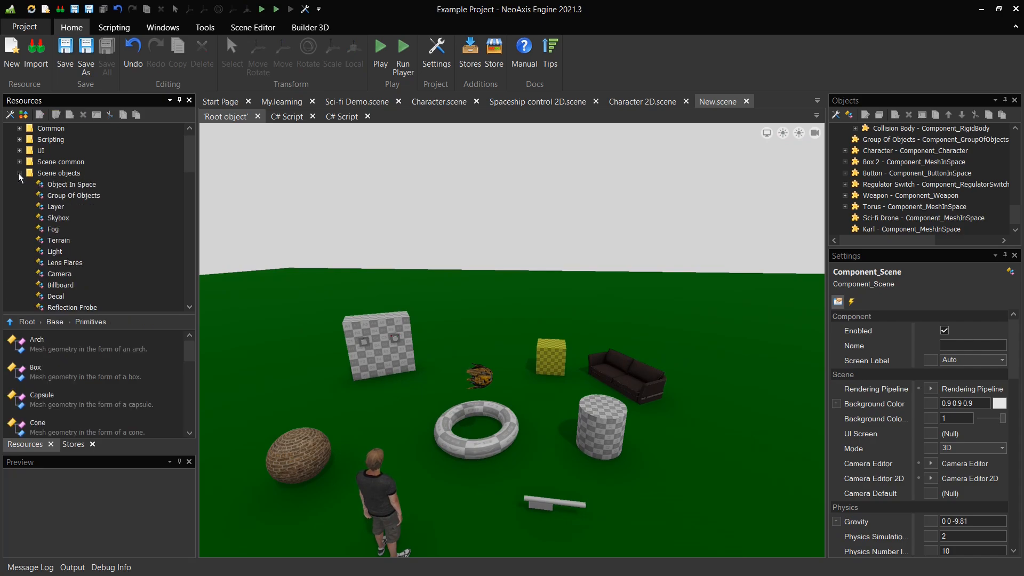
{"action": "left_click", "coordinate": [68, 215]}
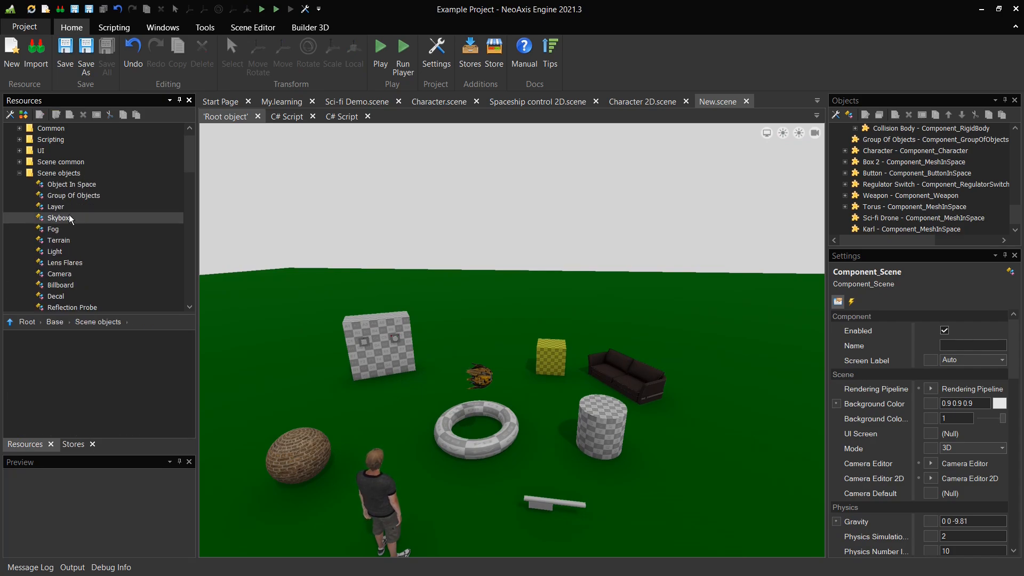
{"action": "left_click_drag", "start_coordinate": [67, 220], "coordinate": [453, 245]}
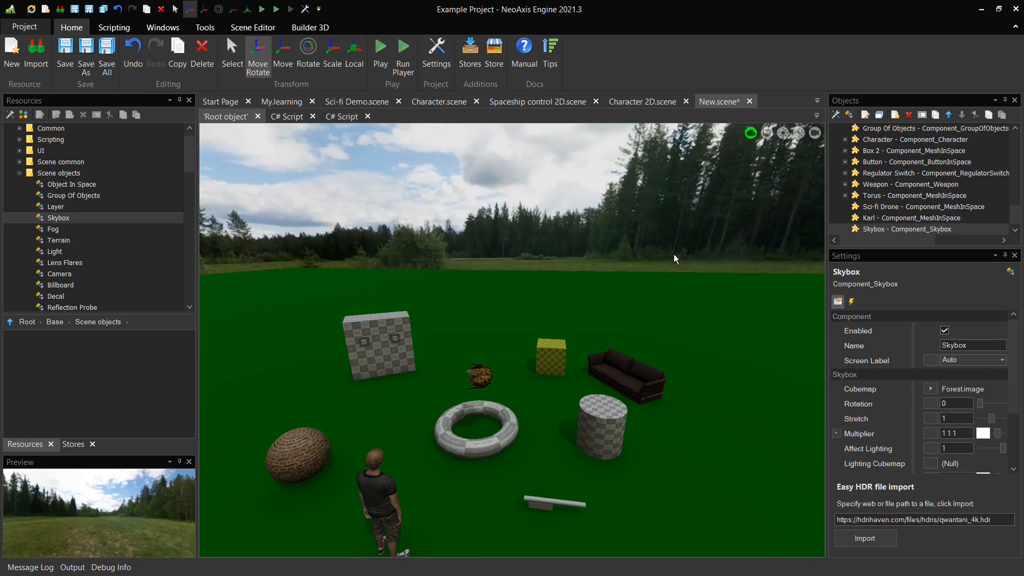
{"action": "right_click_drag", "start_coordinate": [694, 256], "coordinate": [656, 285]}
{"action": "right_click", "coordinate": [692, 256]}
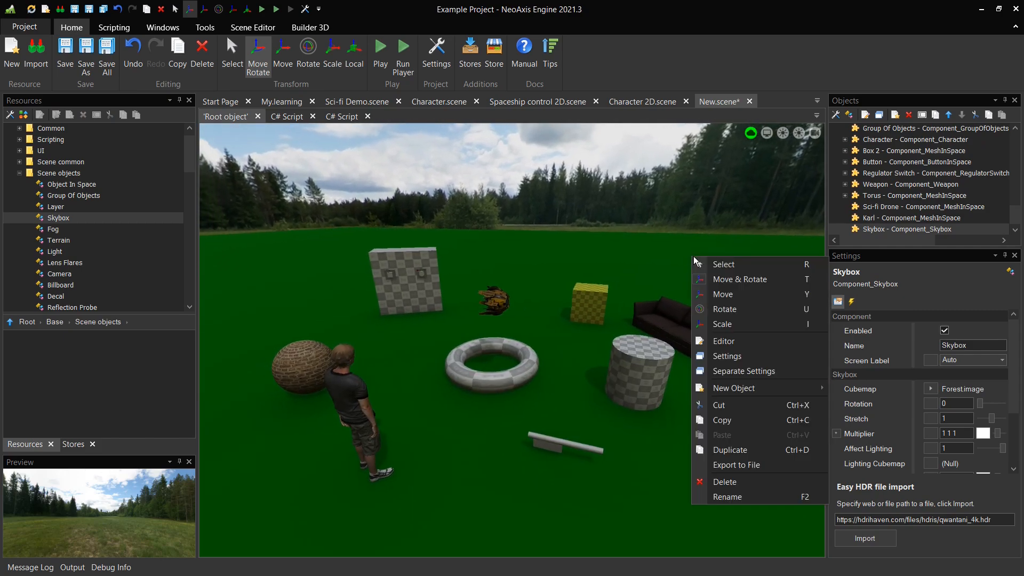
{"action": "left_click", "coordinate": [690, 232]}
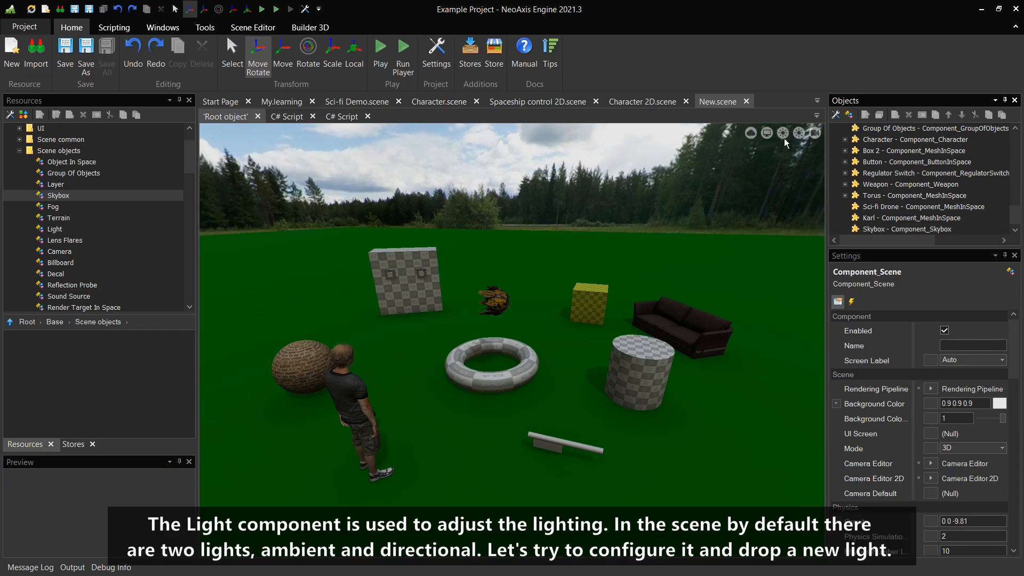
Try tinting the directional light's color blue, then cancel the color picker
{"action": "left_click", "coordinate": [783, 136]}
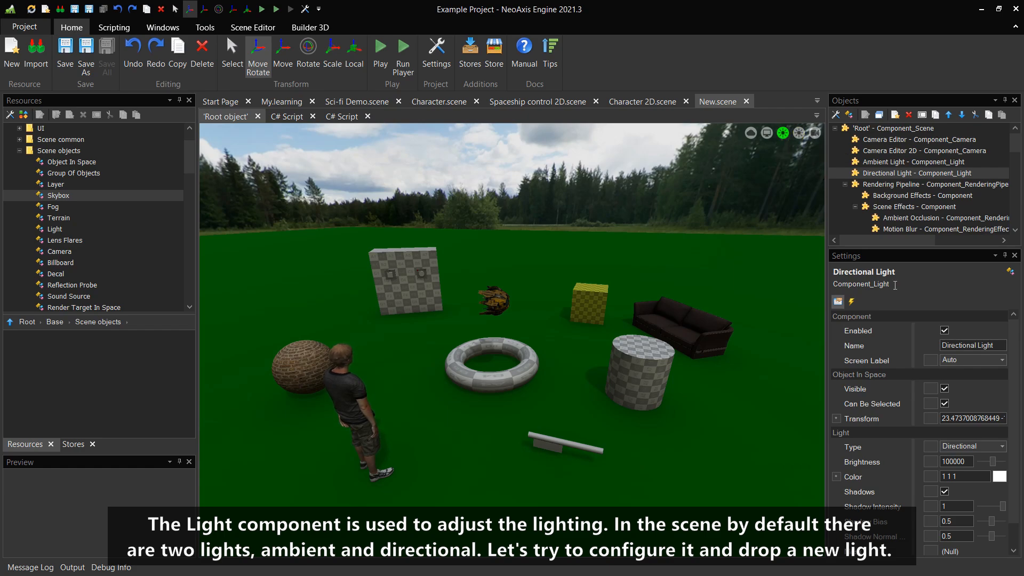
{"action": "left_click", "coordinate": [998, 476]}
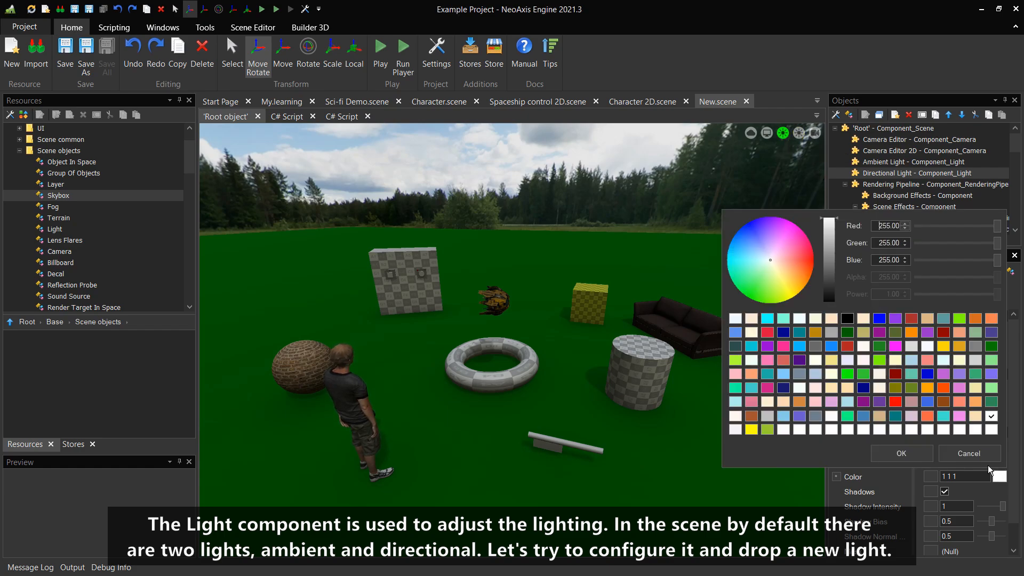
{"action": "mouse_move", "coordinate": [801, 248]}
{"action": "left_mouse_down"}
{"action": "mouse_move", "coordinate": [758, 225]}
{"action": "mouse_move", "coordinate": [757, 290]}
{"action": "mouse_move", "coordinate": [749, 233]}
{"action": "left_mouse_up"}
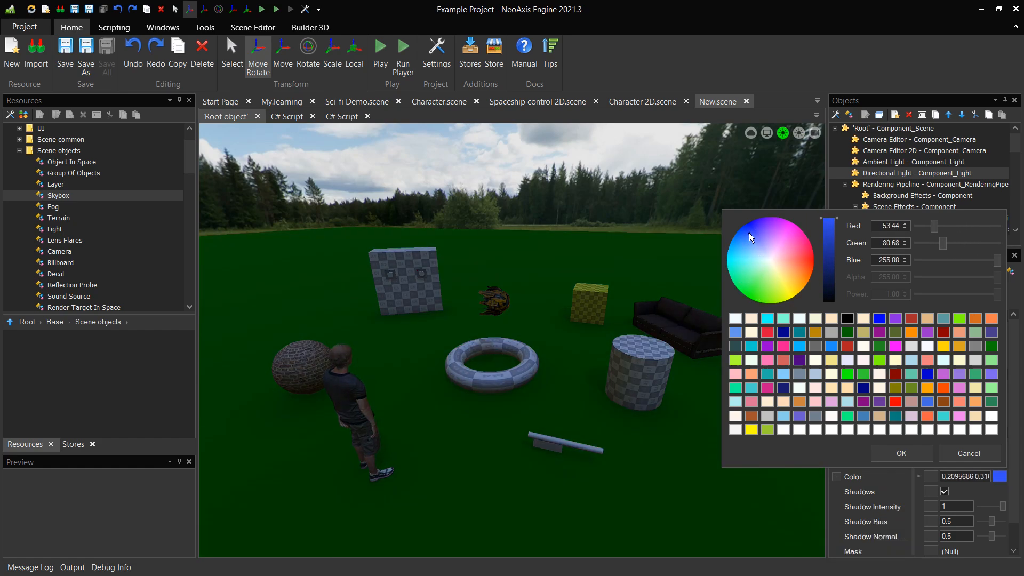
{"action": "left_click", "coordinate": [967, 455]}
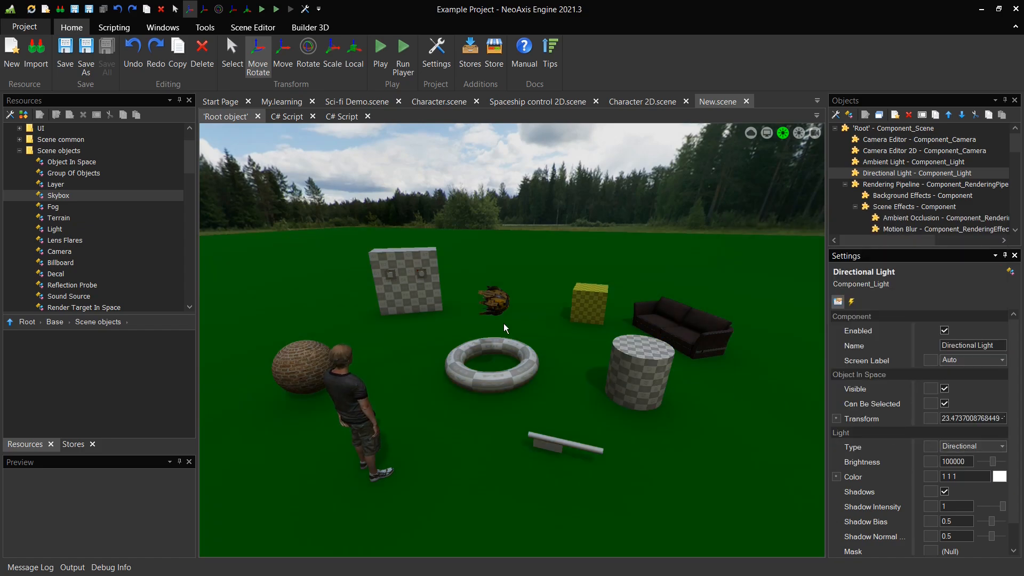
Drop a point Light into the scene near the drone and raise it higher above the ground
{"action": "left_click_drag", "start_coordinate": [72, 229], "coordinate": [492, 324]}
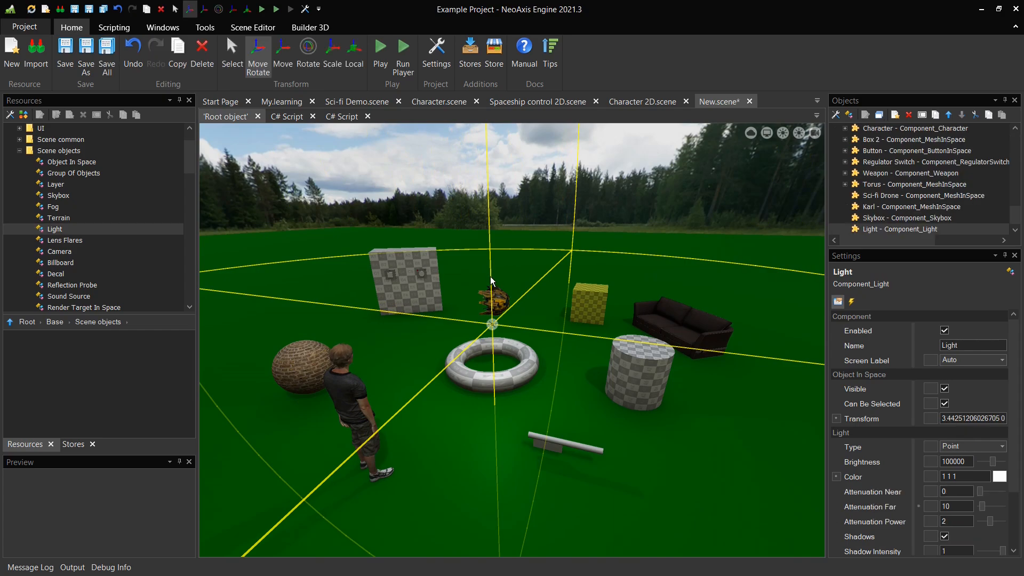
{"action": "left_click_drag", "start_coordinate": [490, 259], "coordinate": [489, 209]}
{"action": "left_click", "coordinate": [601, 201]}
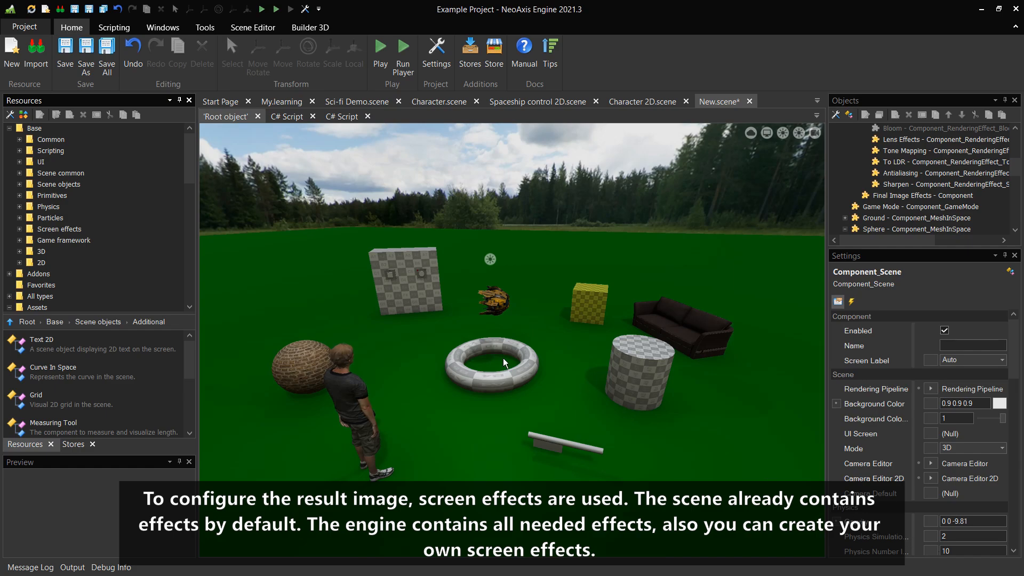
Add the Noise screen effect from the Screen effects resources to the scene
{"action": "double_click", "coordinate": [83, 229]}
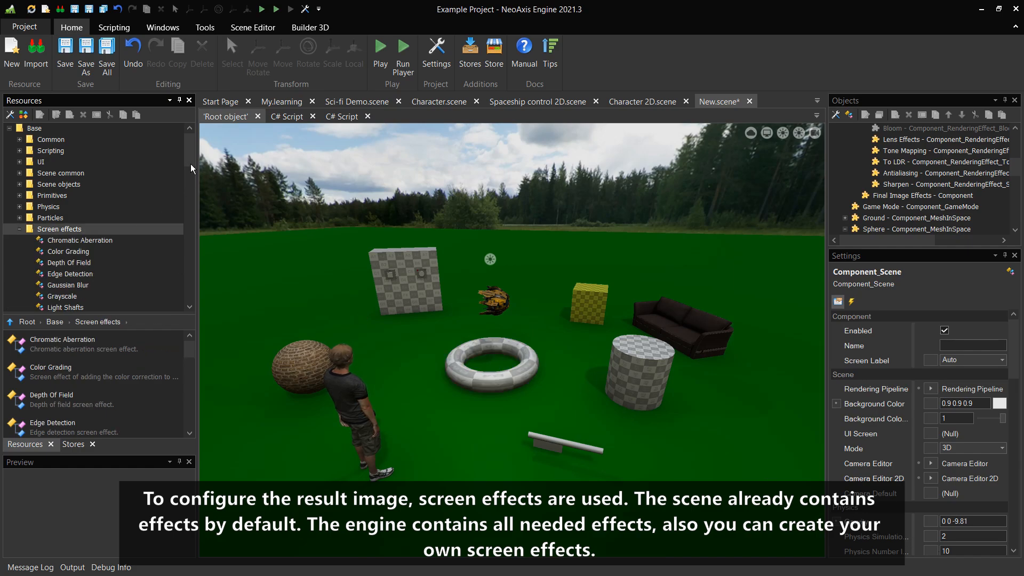
{"action": "scroll", "coordinate": [191, 166], "scroll_direction": "down", "scroll_amount": 3}
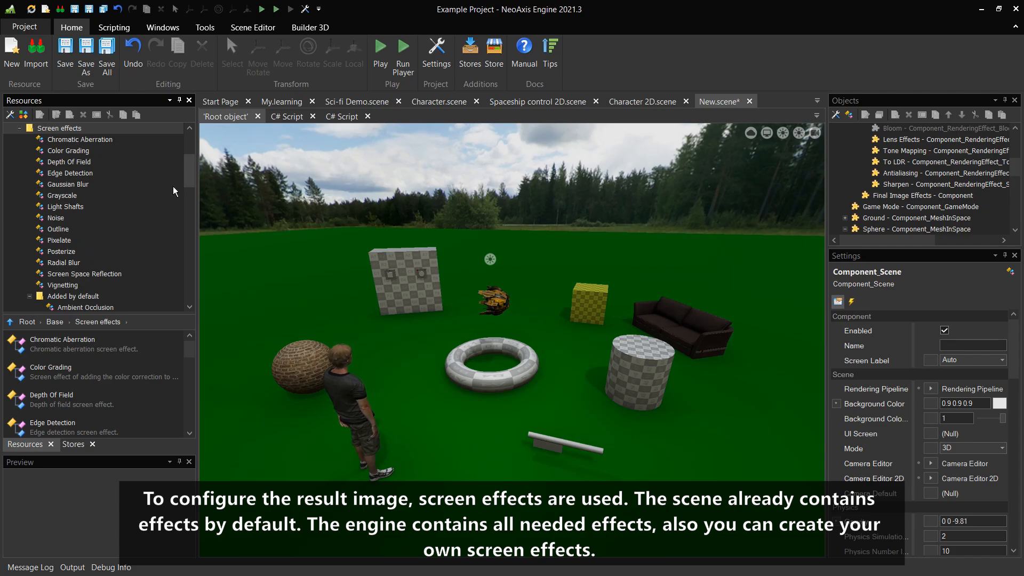
{"action": "left_click_drag", "start_coordinate": [98, 216], "coordinate": [271, 217]}
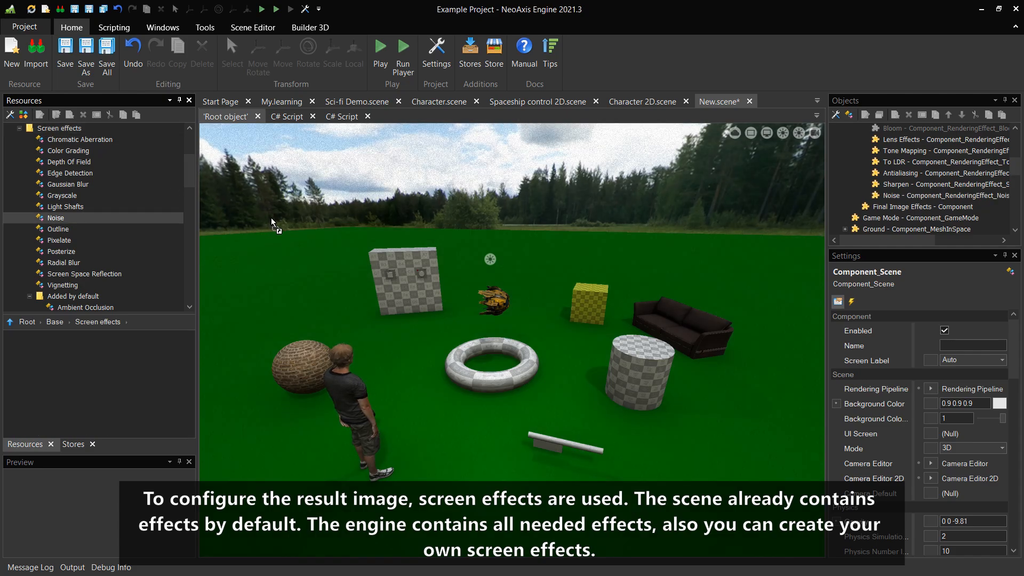
Add the Vignetting screen effect to the scene, then undo it
{"action": "mouse_move", "coordinate": [187, 168]}
{"action": "left_mouse_down"}
{"action": "mouse_move", "coordinate": [191, 188]}
{"action": "mouse_move", "coordinate": [194, 169]}
{"action": "left_mouse_up"}
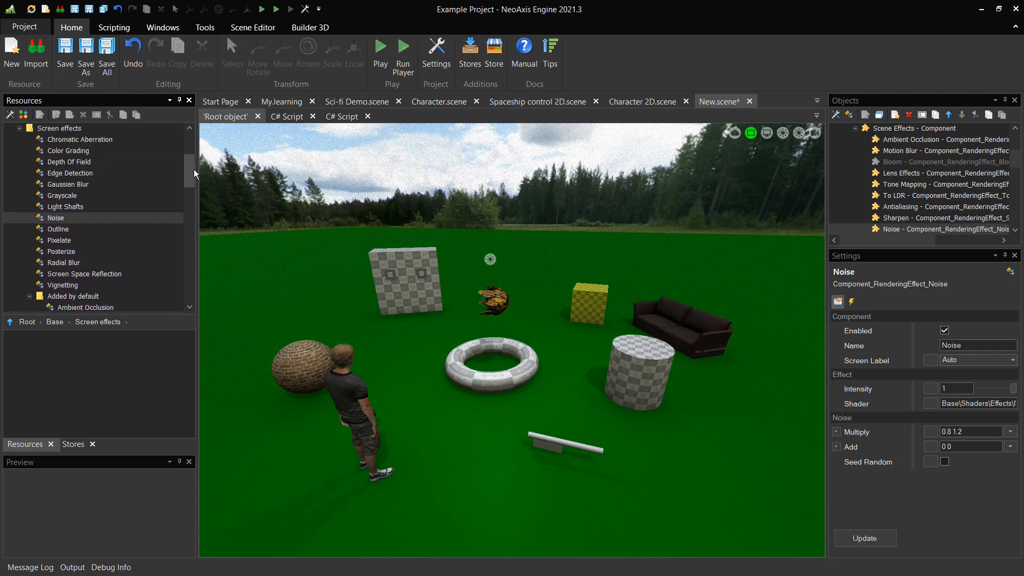
{"action": "left_click_drag", "start_coordinate": [91, 282], "coordinate": [267, 277]}
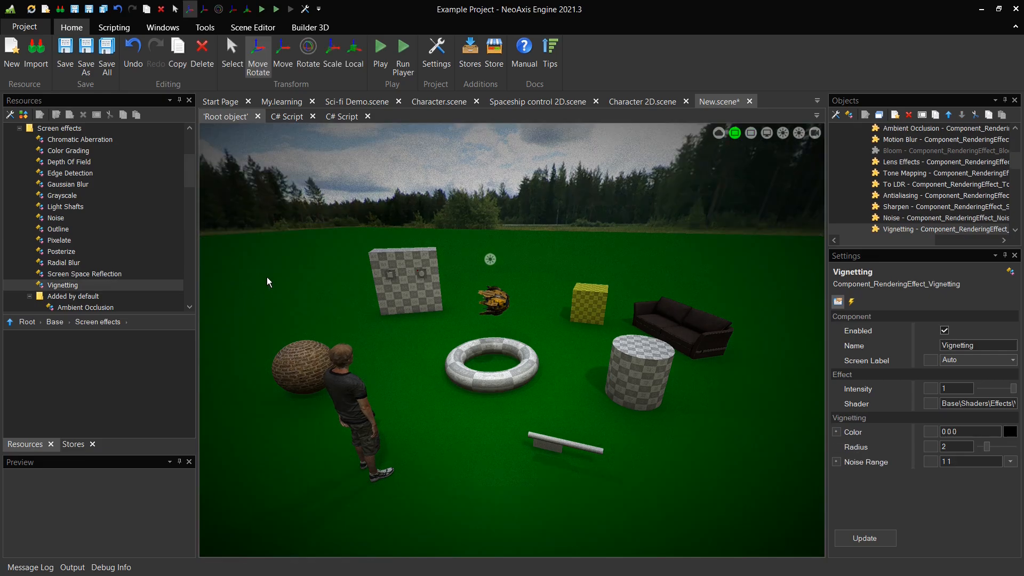
{"action": "left_click", "coordinate": [139, 69]}
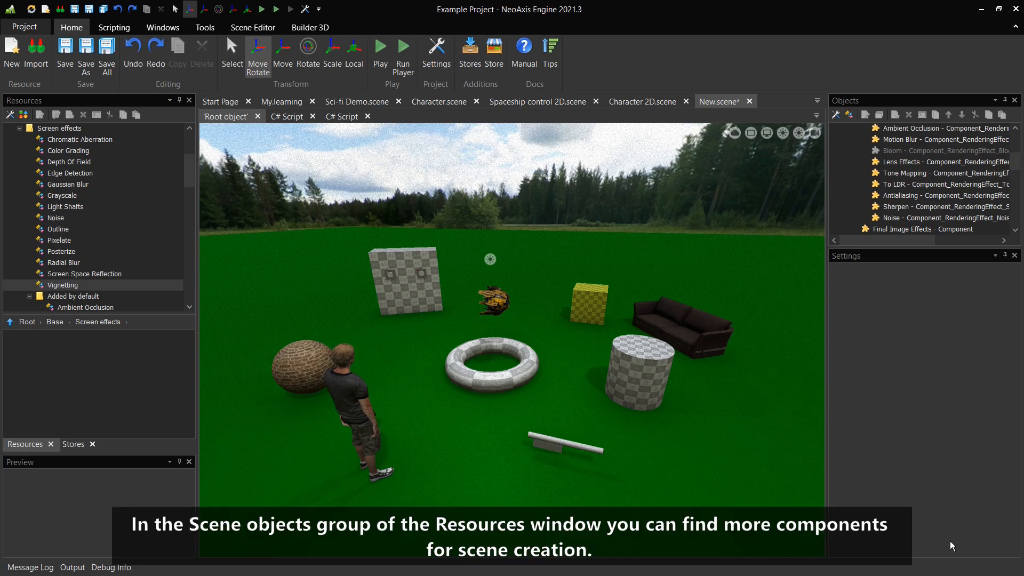
Add a Text 3D object from the Additional scene objects to the scene behind the sphere
{"action": "scroll", "coordinate": [189, 165], "scroll_direction": "up", "scroll_amount": 2}
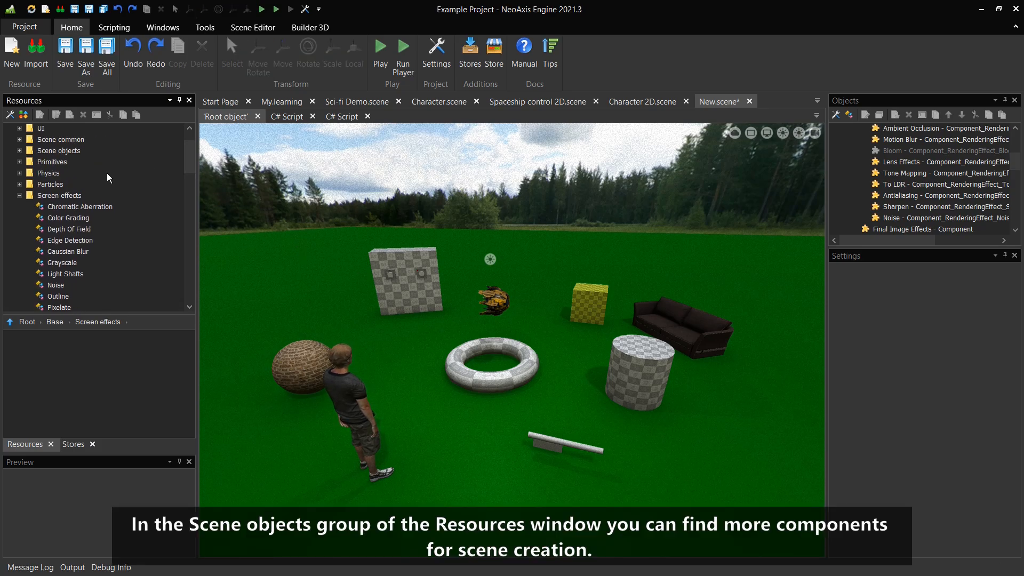
{"action": "left_click", "coordinate": [19, 195]}
{"action": "double_click", "coordinate": [79, 151]}
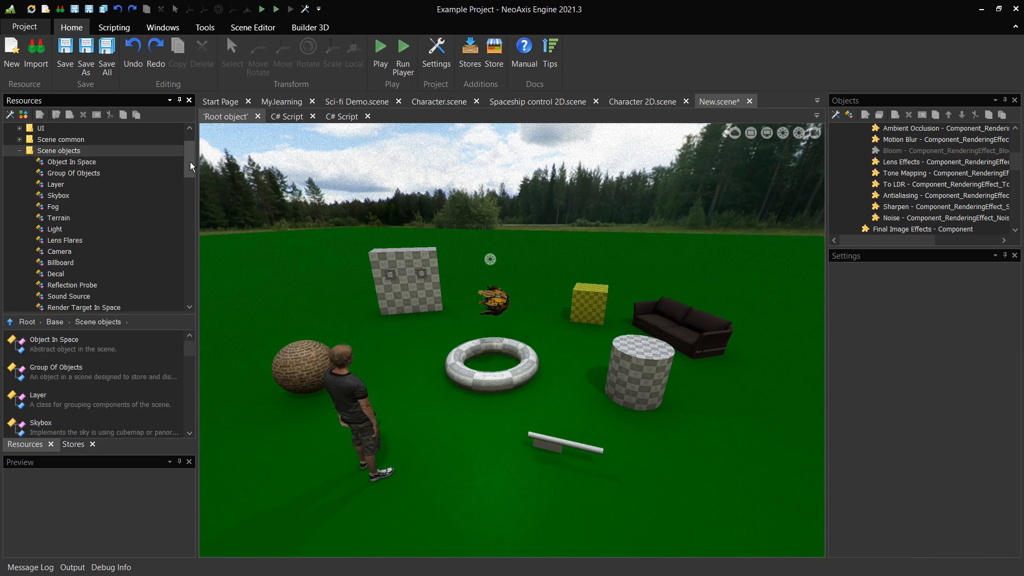
{"action": "left_click_drag", "start_coordinate": [190, 162], "coordinate": [192, 190]}
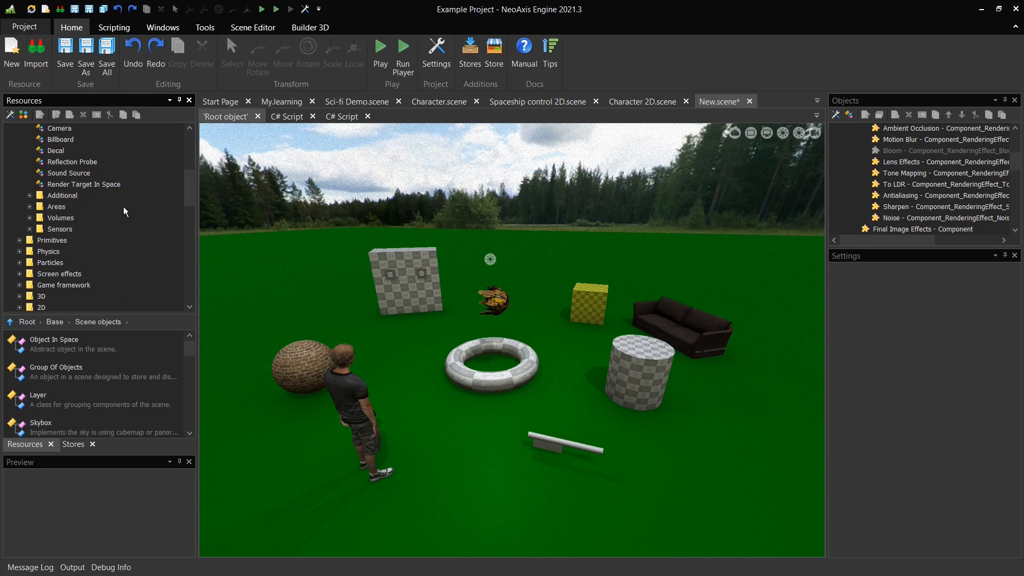
{"action": "double_click", "coordinate": [84, 229]}
{"action": "double_click", "coordinate": [83, 217]}
{"action": "double_click", "coordinate": [82, 207]}
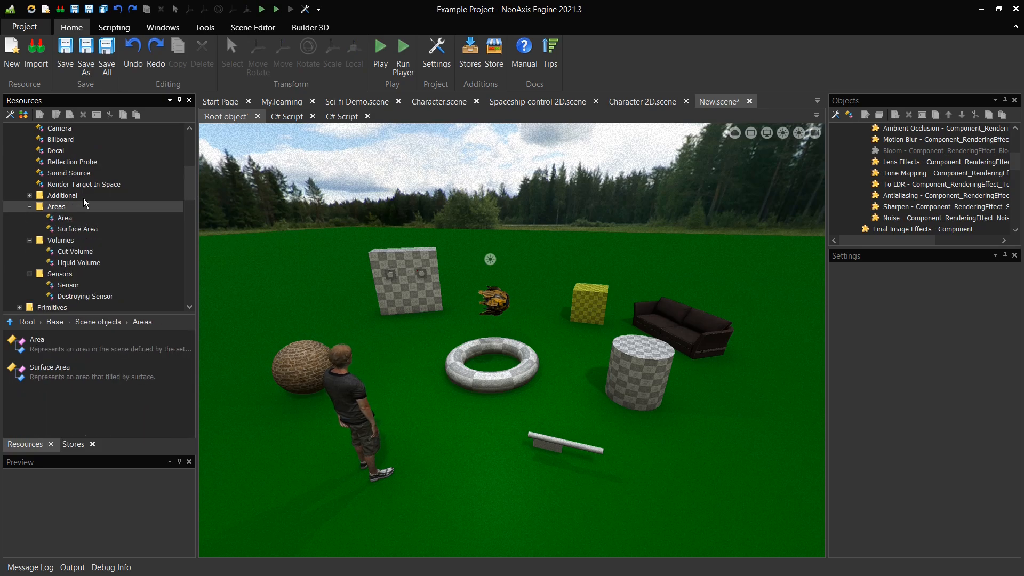
{"action": "double_click", "coordinate": [84, 198]}
{"action": "left_click_drag", "start_coordinate": [78, 263], "coordinate": [289, 296]}
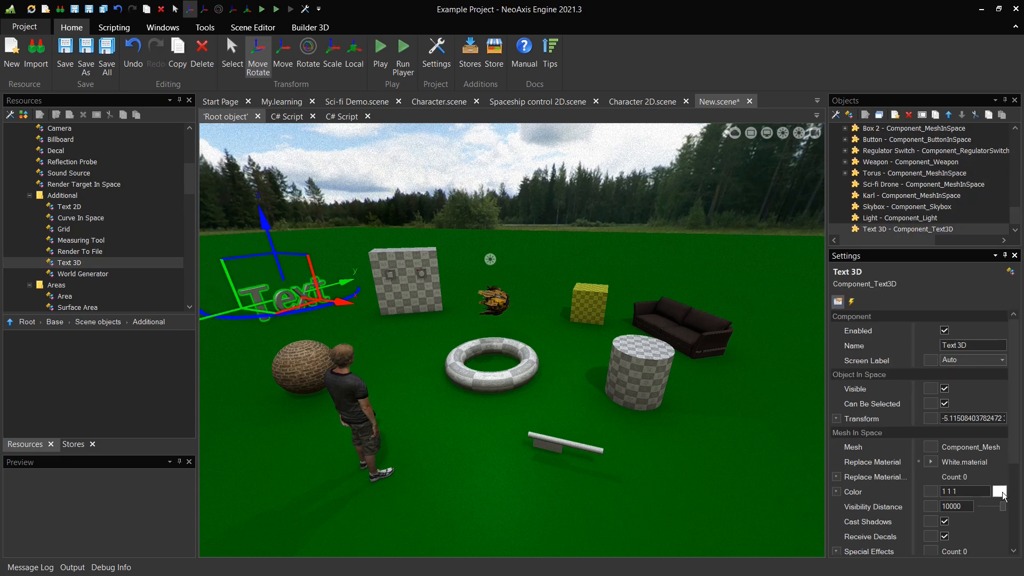
Set the 3D text's color to golden yellow and deselect it
{"action": "left_click", "coordinate": [999, 490]}
{"action": "left_click_drag", "start_coordinate": [785, 293], "coordinate": [794, 313]}
{"action": "left_click", "coordinate": [901, 469]}
{"action": "left_click", "coordinate": [795, 322]}
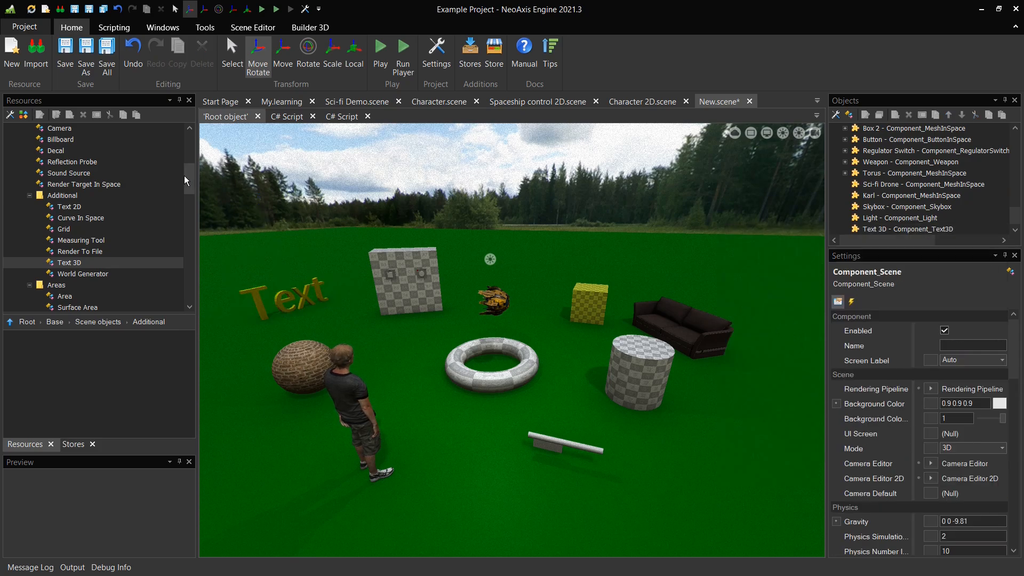
Drop a Curve In Space beside the drone and extend it with new points toward the front right
{"action": "left_click_drag", "start_coordinate": [189, 176], "coordinate": [191, 176]}
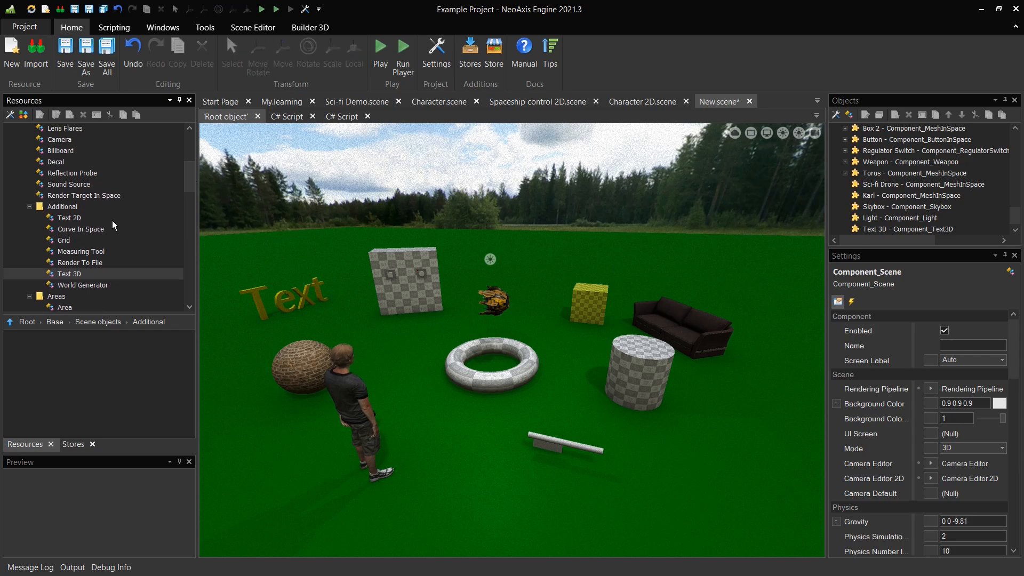
{"action": "left_click_drag", "start_coordinate": [102, 229], "coordinate": [614, 278]}
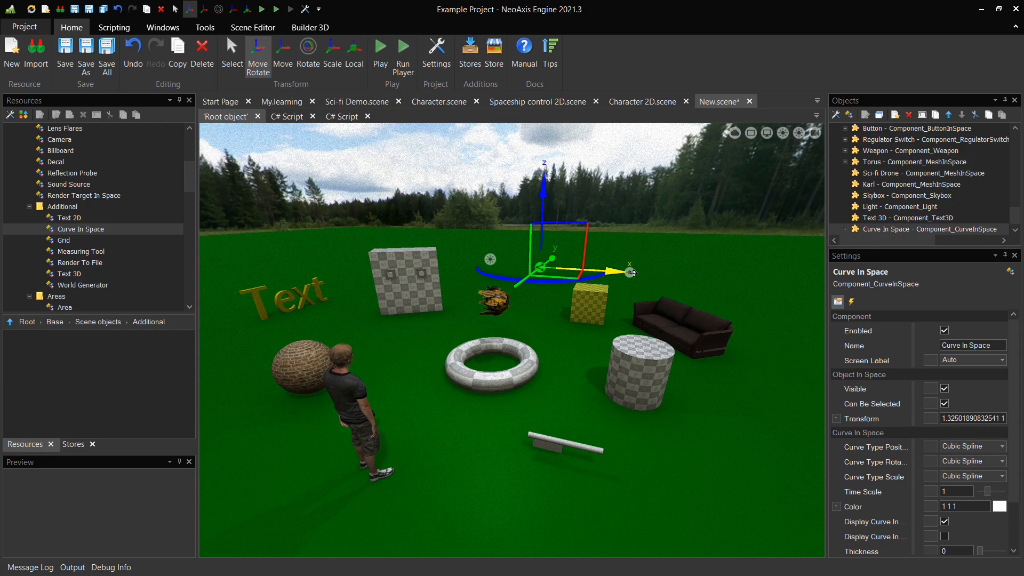
{"action": "mouse_move", "coordinate": [658, 254]}
{"action": "left_mouse_down"}
{"action": "mouse_move", "coordinate": [629, 280]}
{"action": "mouse_move", "coordinate": [744, 322]}
{"action": "mouse_move", "coordinate": [754, 418]}
{"action": "mouse_move", "coordinate": [703, 460]}
{"action": "left_mouse_up"}
Set the curve's thickness to about 0.24 and deselect it
{"action": "left_click", "coordinate": [540, 269]}
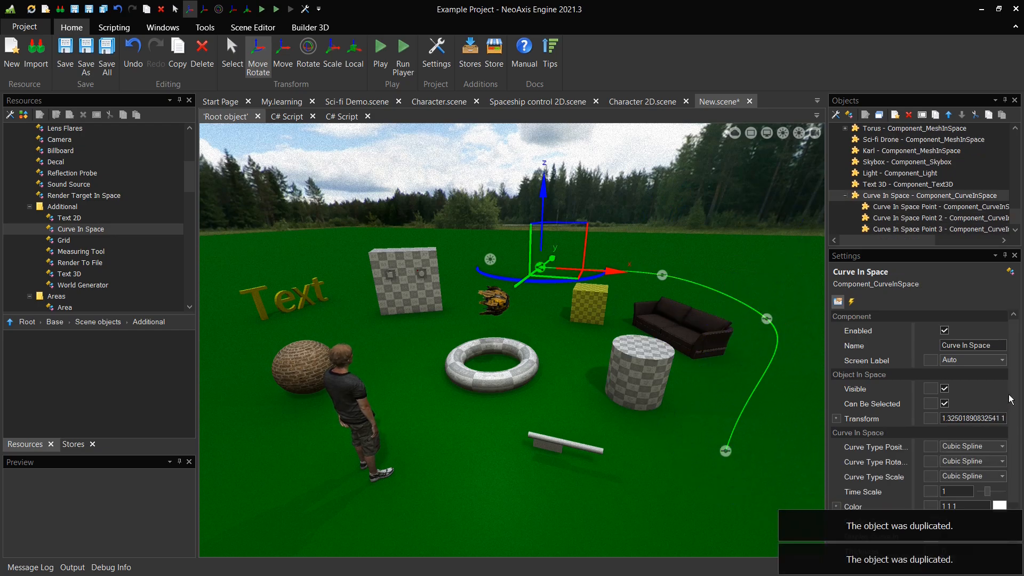
{"action": "scroll", "coordinate": [983, 525], "scroll_direction": "down", "scroll_amount": 2}
{"action": "left_click_drag", "start_coordinate": [984, 525], "coordinate": [991, 522]}
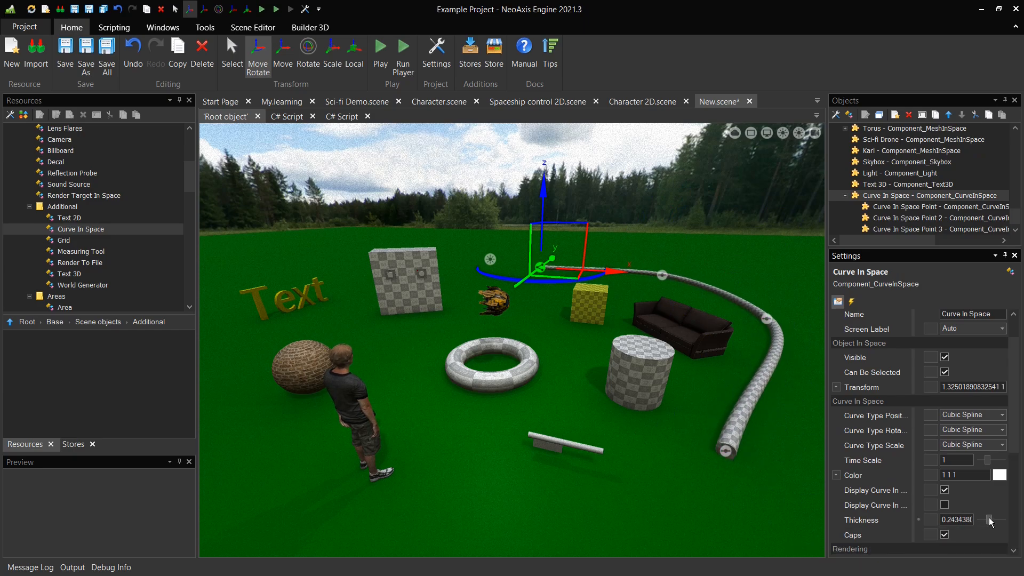
{"action": "left_click", "coordinate": [766, 478]}
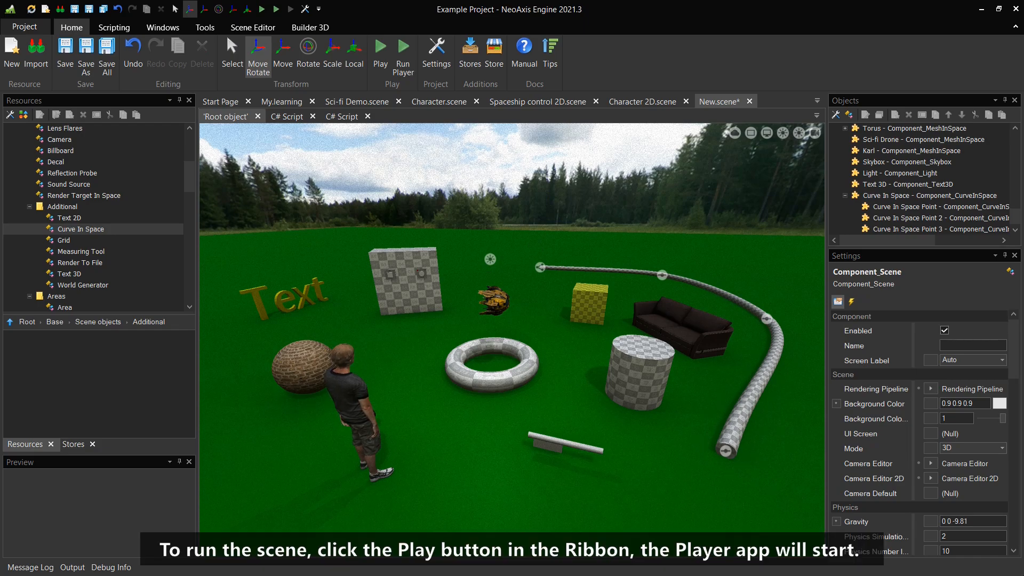
Run the scene in the Player and walk around it with the movement keys
{"action": "left_click", "coordinate": [384, 75]}
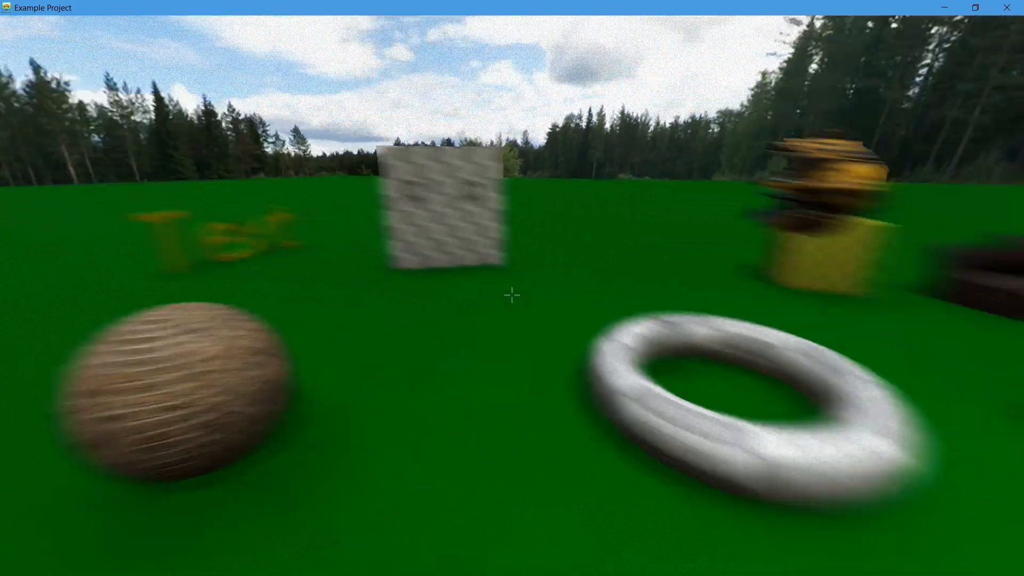
{"action": "key", "text": "d"}
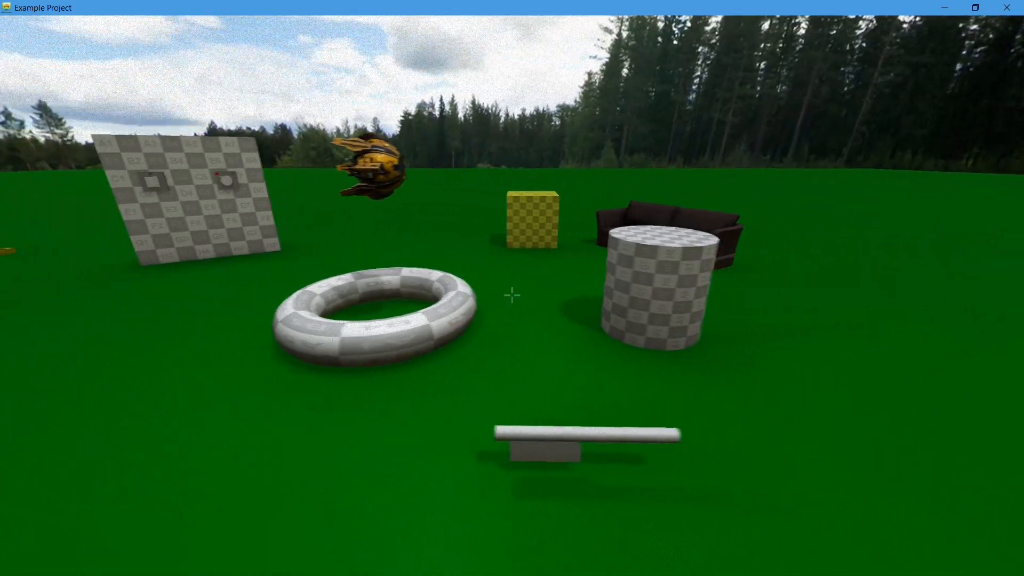
{"action": "key", "text": "w"}
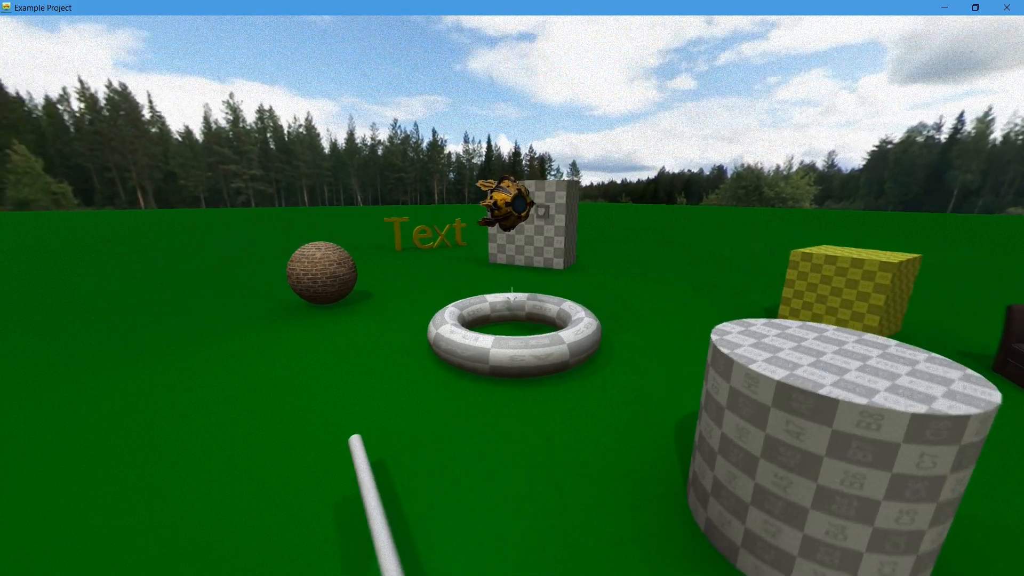
{"action": "key", "text": "a"}
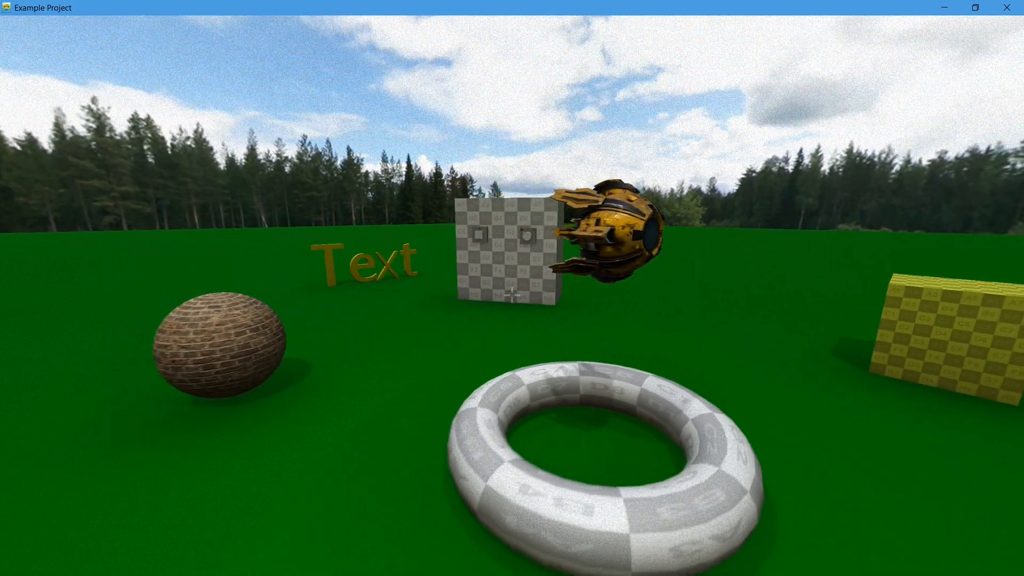